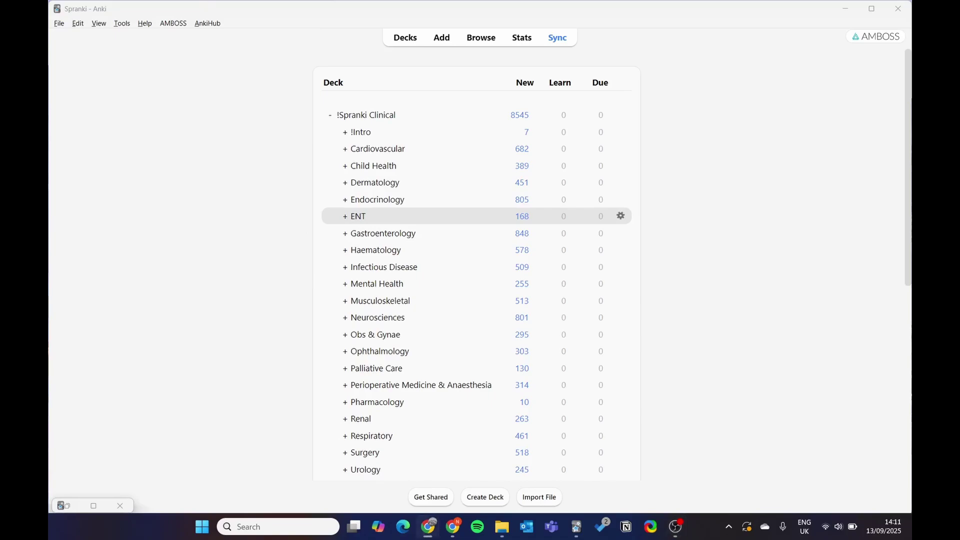
- Look at the Spranki deck download page on the website, then return to Anki
key(alt+Tab)
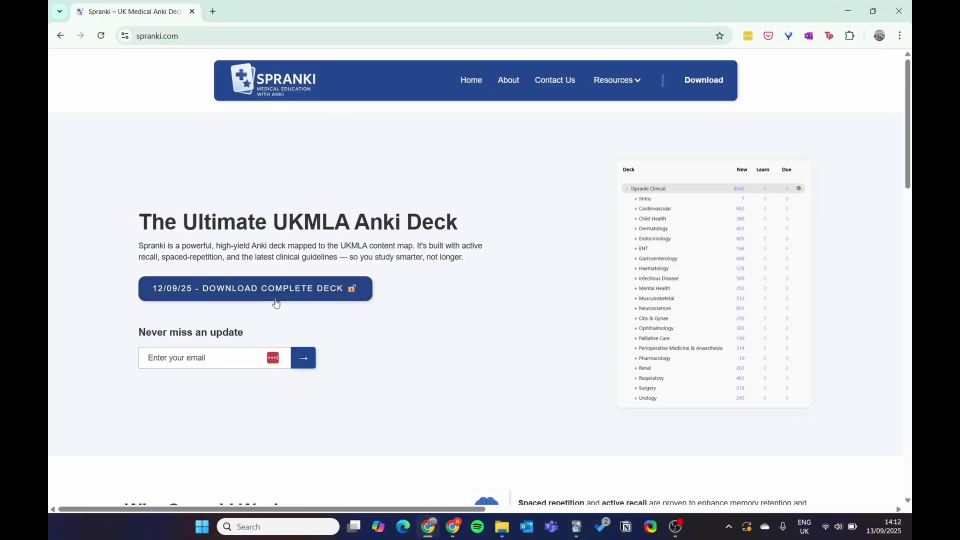
click(275, 294)
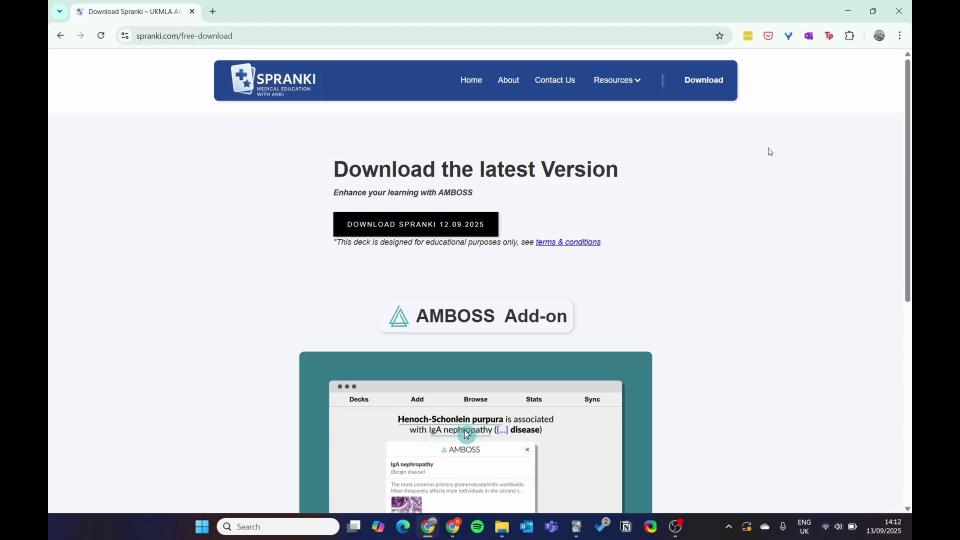
click(847, 11)
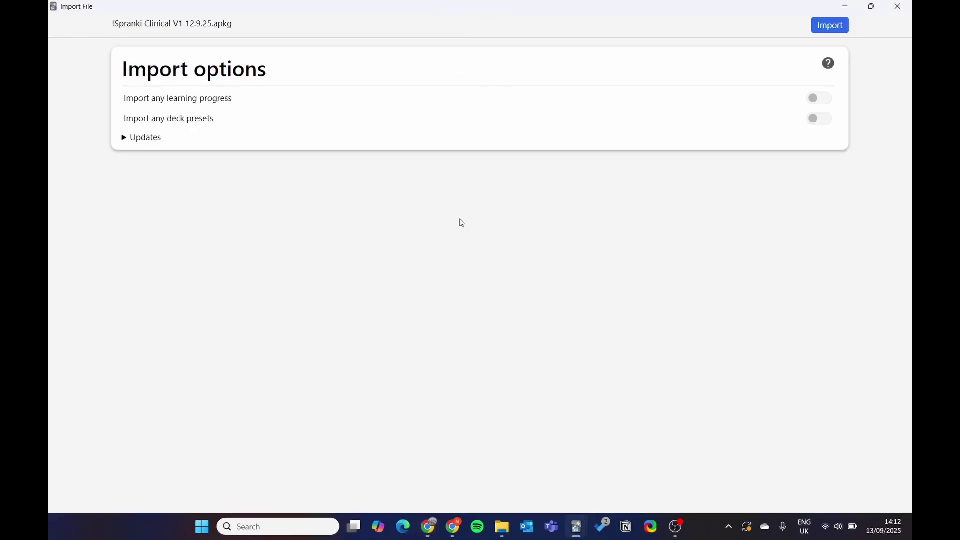
- Review the pending import's Updates settings (Merge note types, Update notes), then close the Import File window
click(94, 506)
click(158, 143)
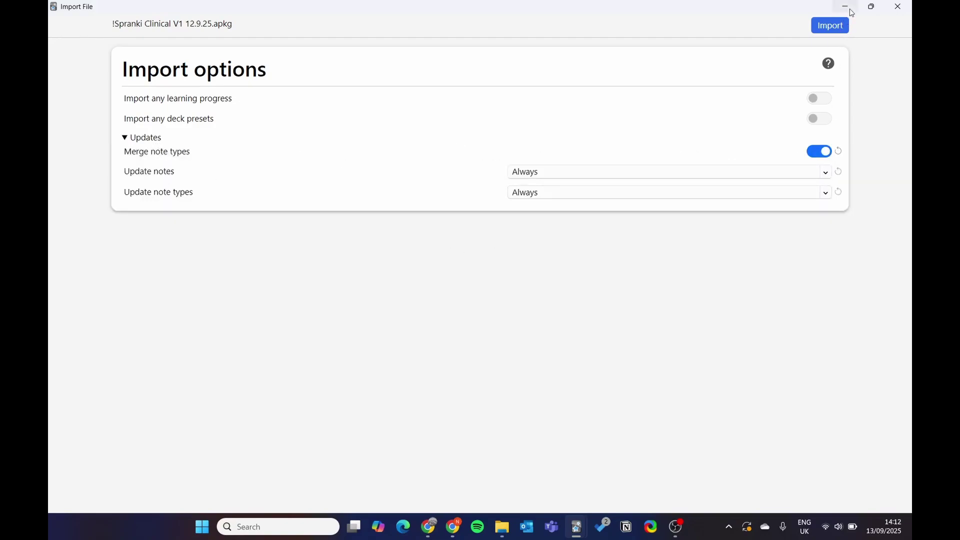
click(897, 7)
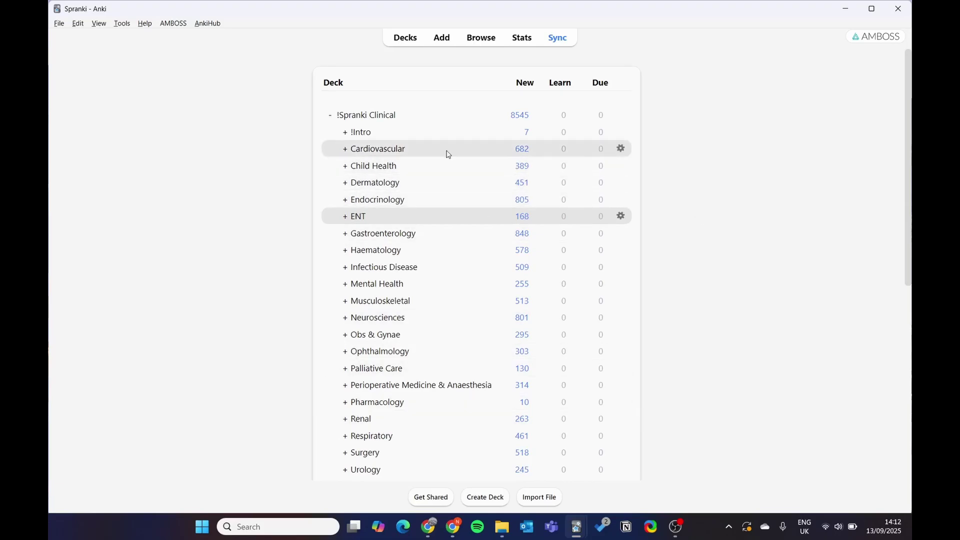
- Filter the browser by the Conditions > Haematology > DisseminatedIntravascularCoagulation tag (24 cards), then minimize it
scroll(436, 220, down, 4)
scroll(436, 220, up, 4)
click(481, 37)
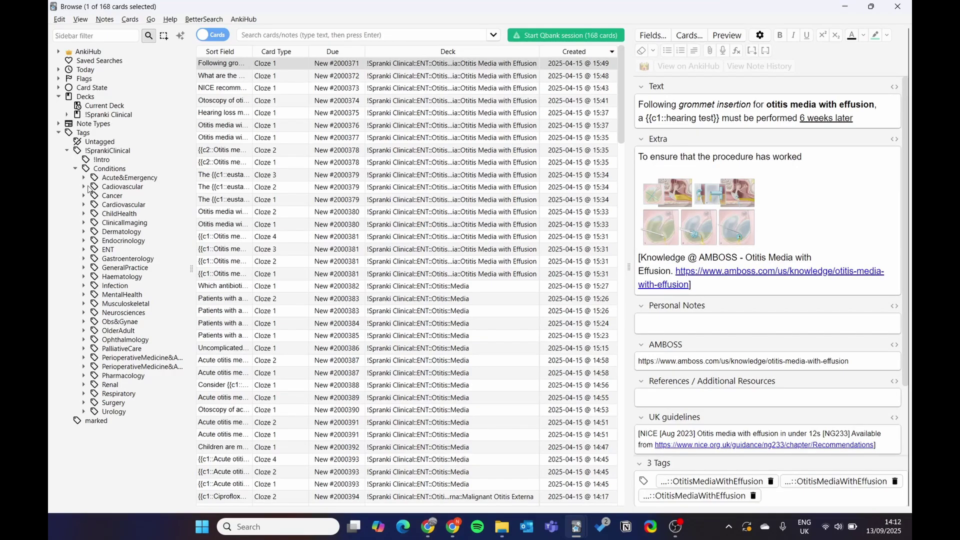
click(84, 276)
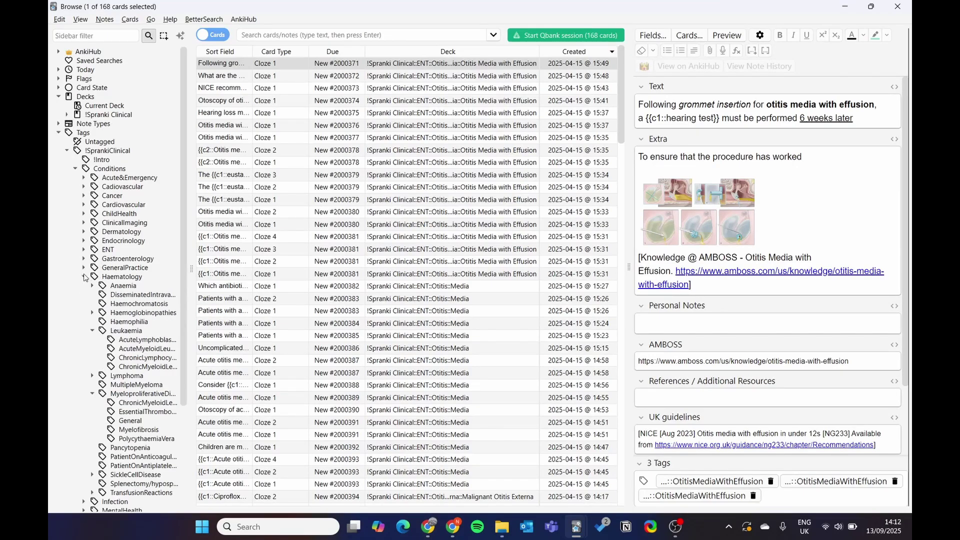
click(113, 295)
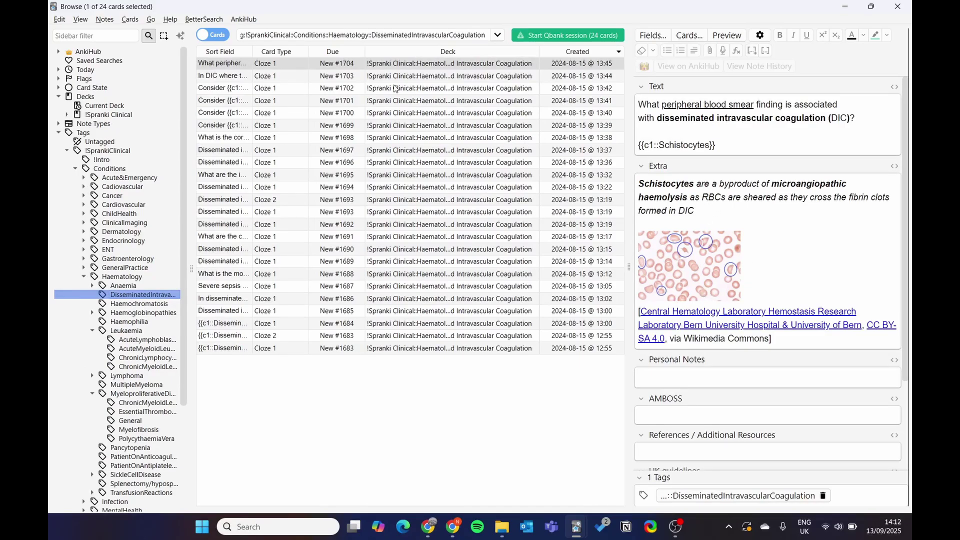
click(845, 11)
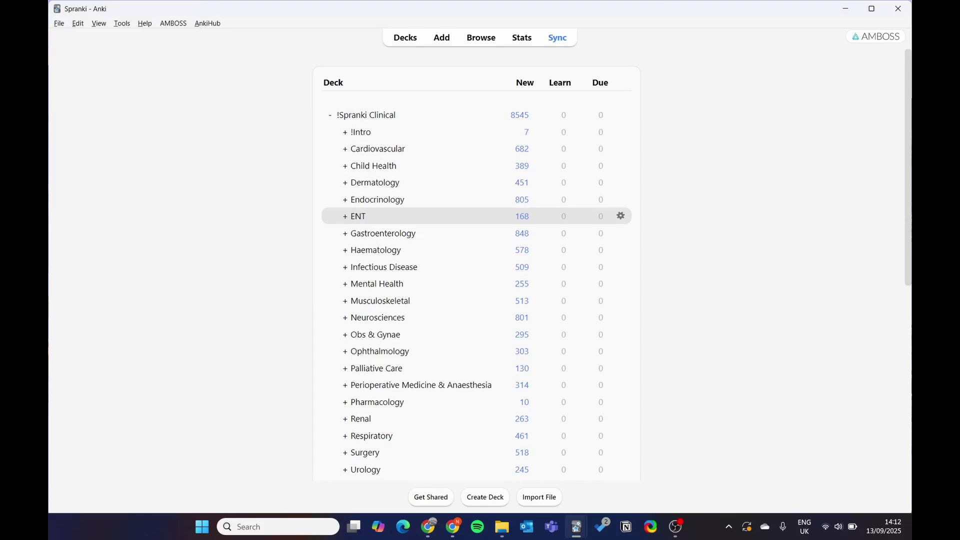
- Show the AMBOSS DIC article full-screen and expand its Overview section
key(alt+Tab)
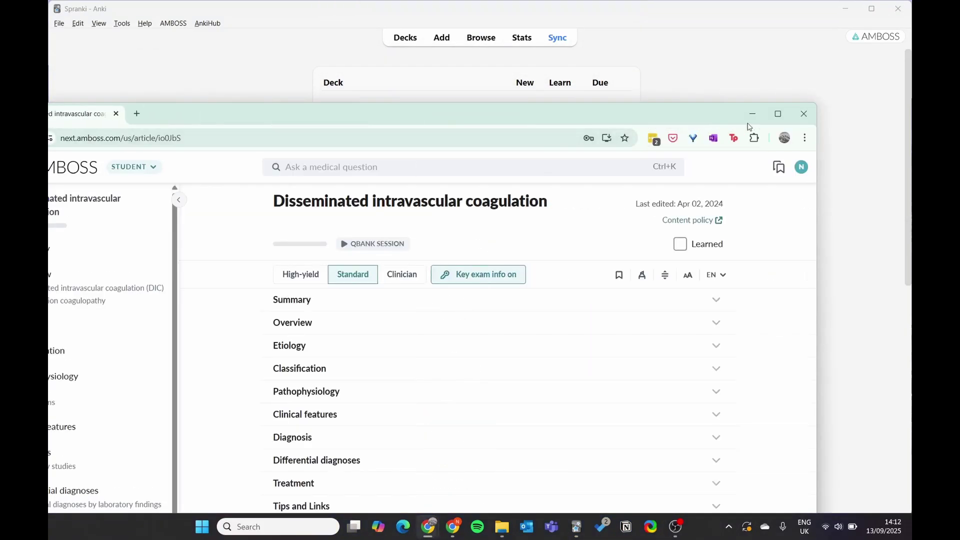
click(778, 114)
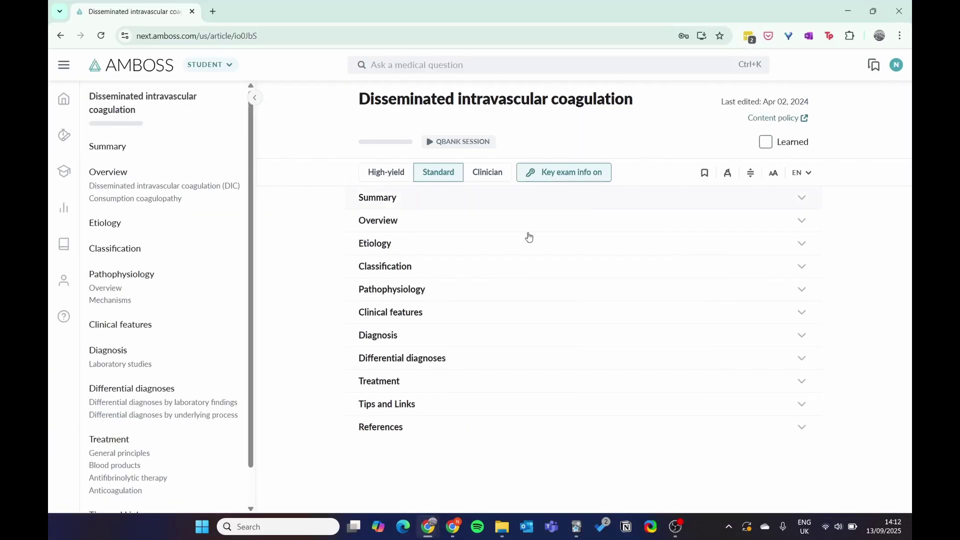
click(487, 242)
scroll(468, 342, down, 20)
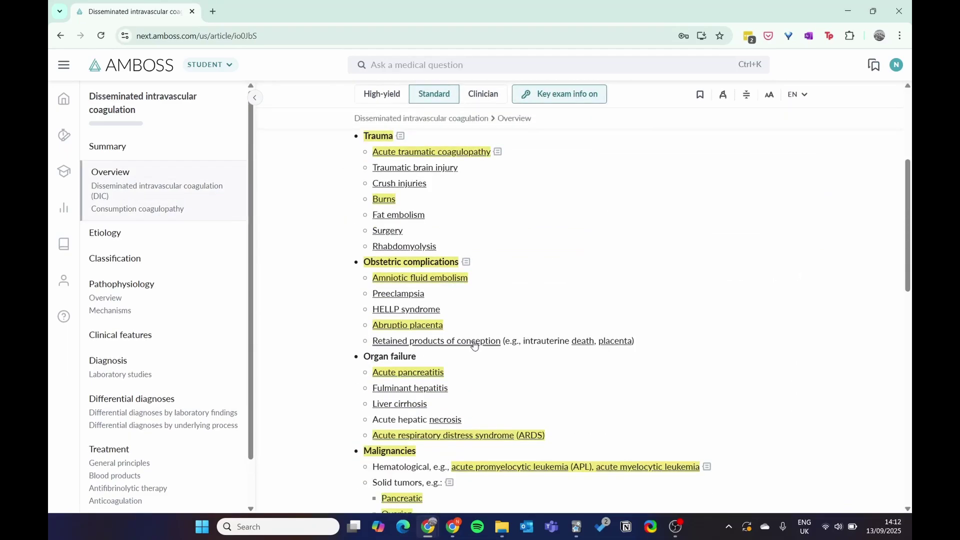
- Expand the article's Treatment and Diagnosis sections and scroll through their content
click(387, 431)
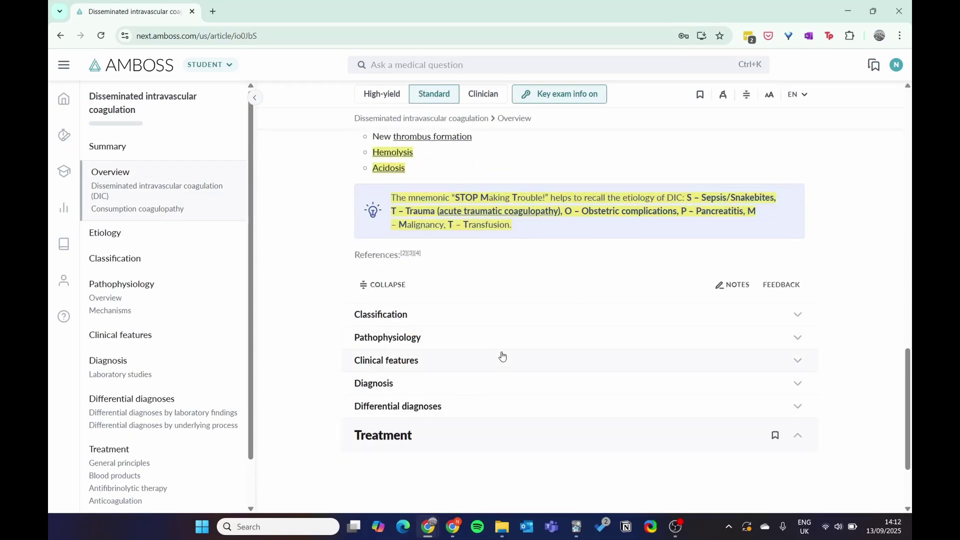
scroll(502, 356, down, 8)
scroll(502, 355, down, 7)
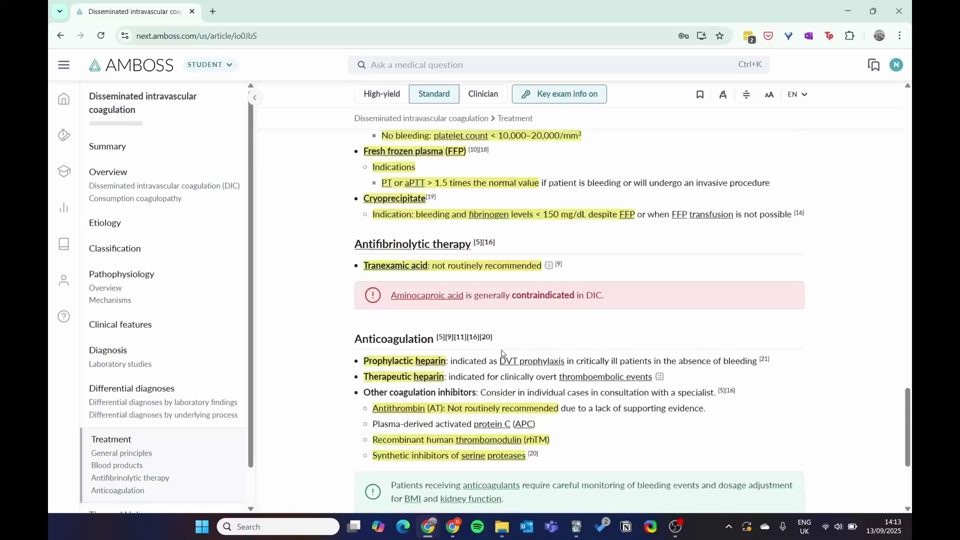
scroll(502, 354, up, 12)
click(415, 212)
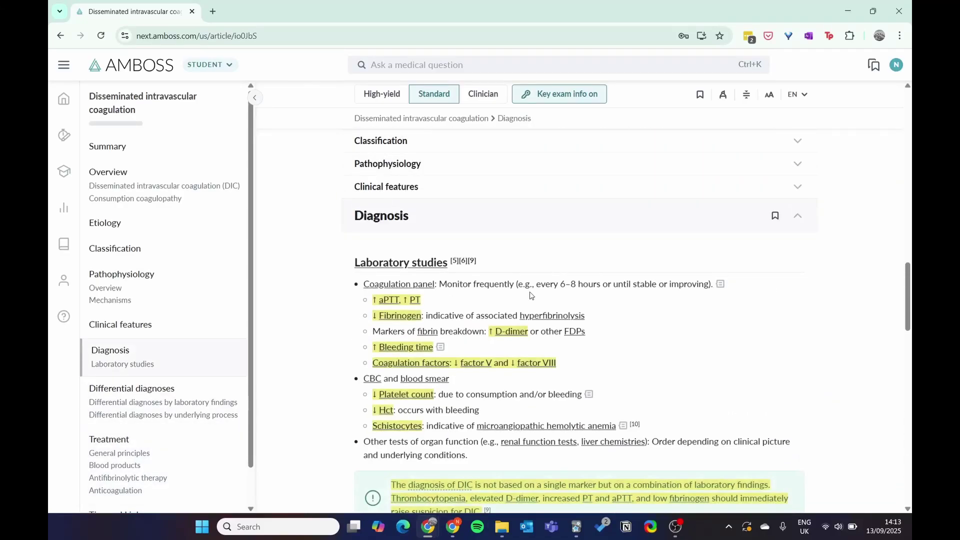
scroll(529, 291, down, 10)
scroll(525, 310, down, 7)
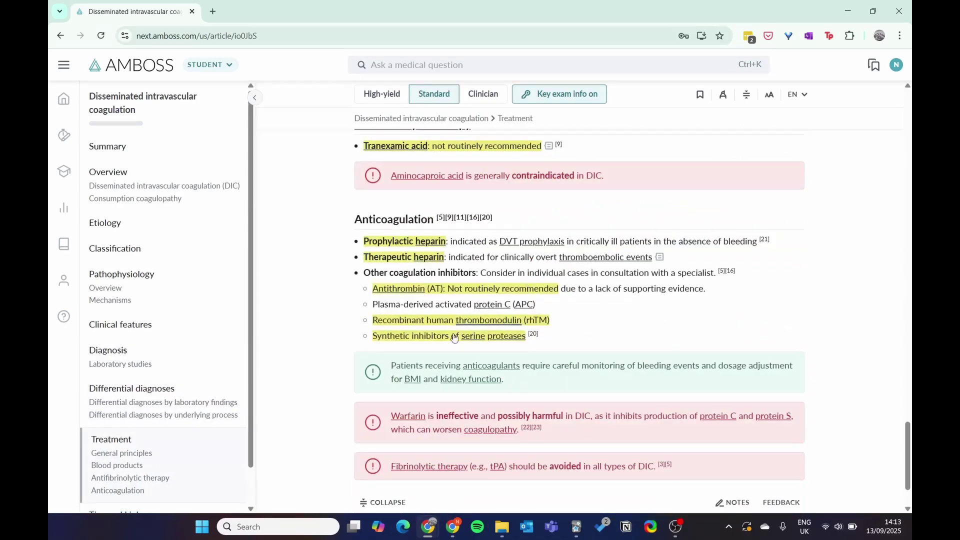
scroll(520, 330, up, 6)
scroll(518, 336, up, 12)
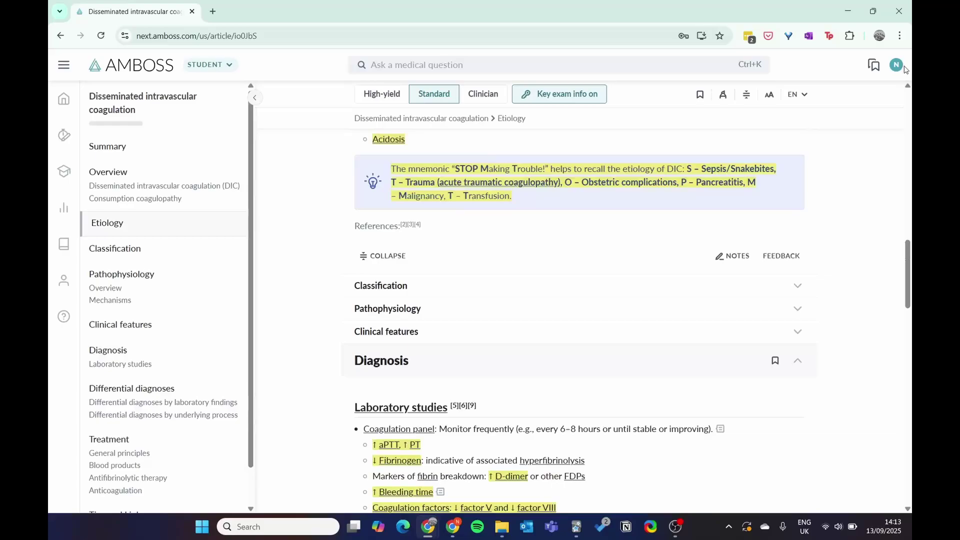
click(848, 11)
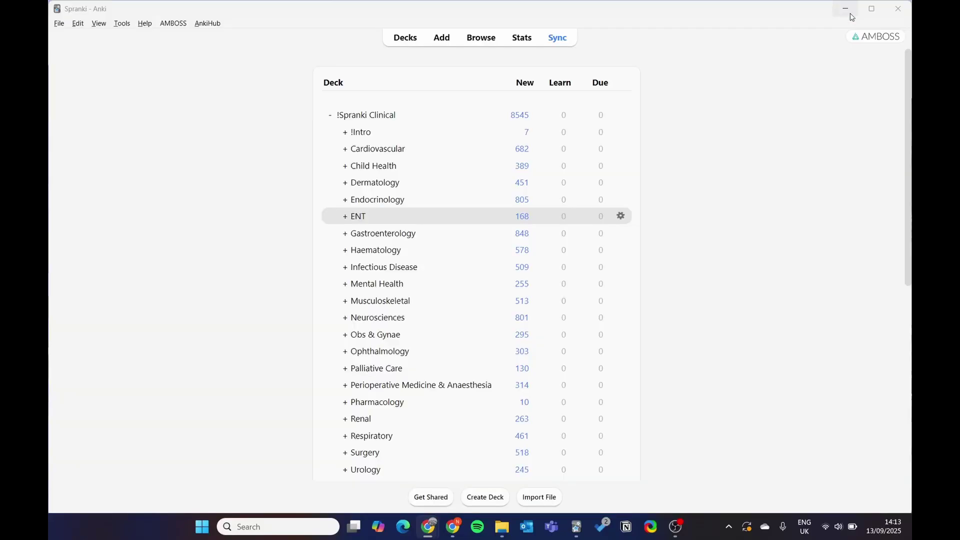
scroll(298, 308, down, 2)
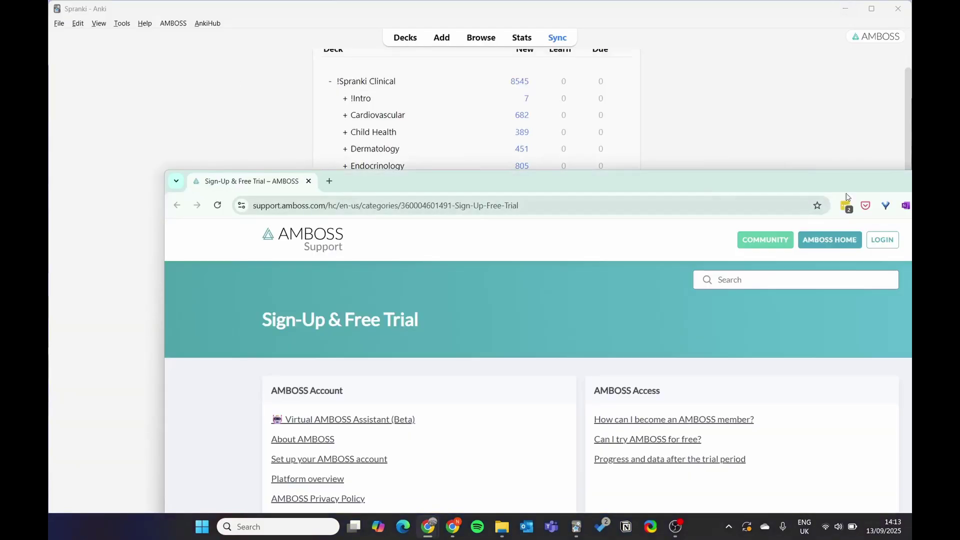
drag(849, 183, 760, 46)
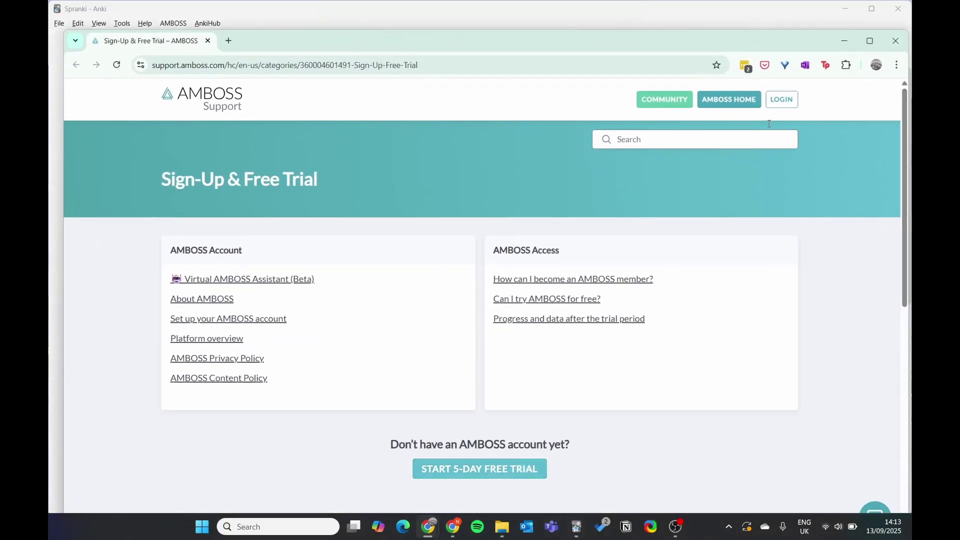
click(844, 41)
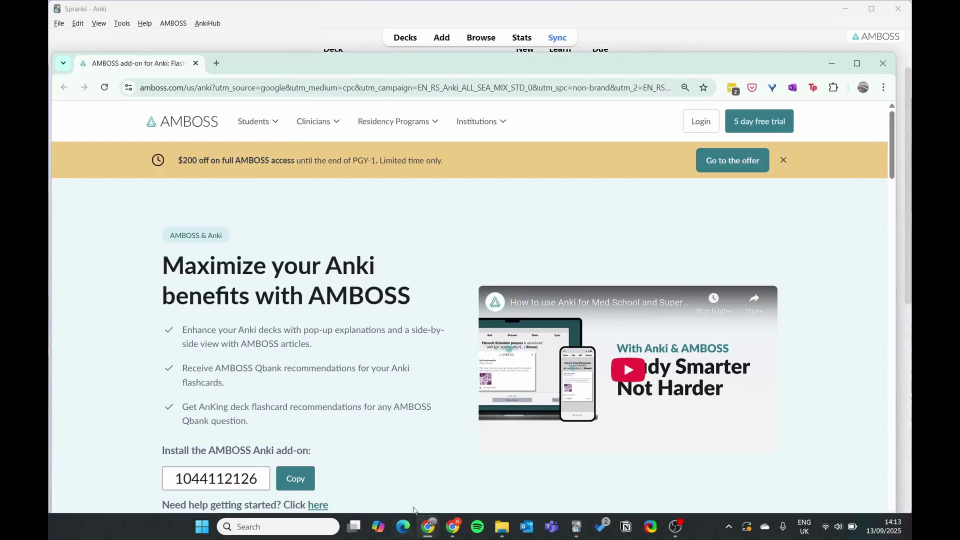
- Check the installed add-ons under Tools > Add-ons, cancel the Get Add-ons code dialog, and close the manager
click(831, 63)
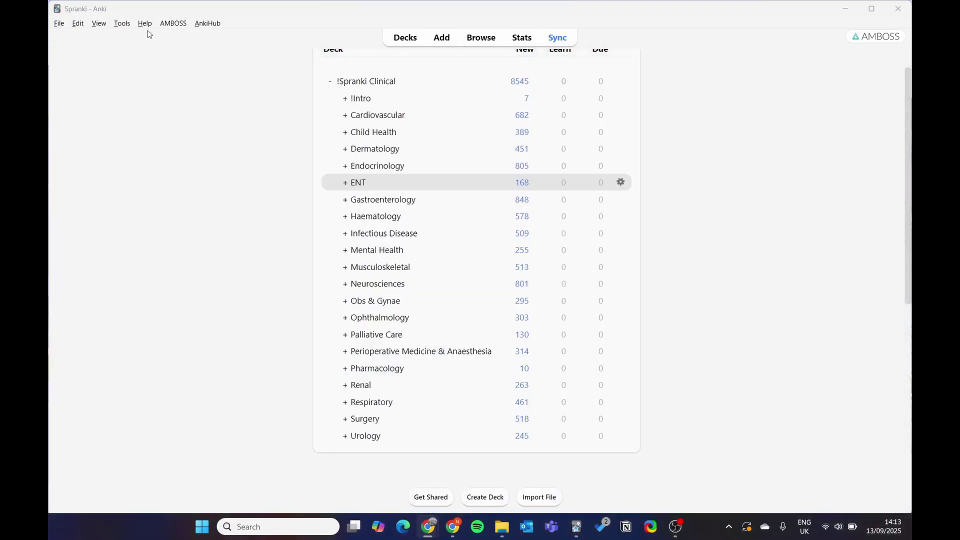
click(122, 23)
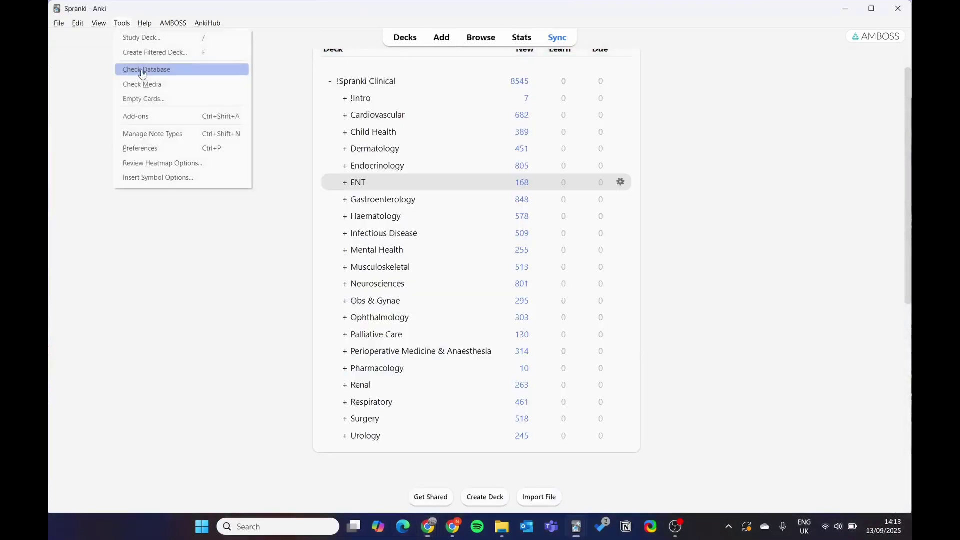
click(147, 117)
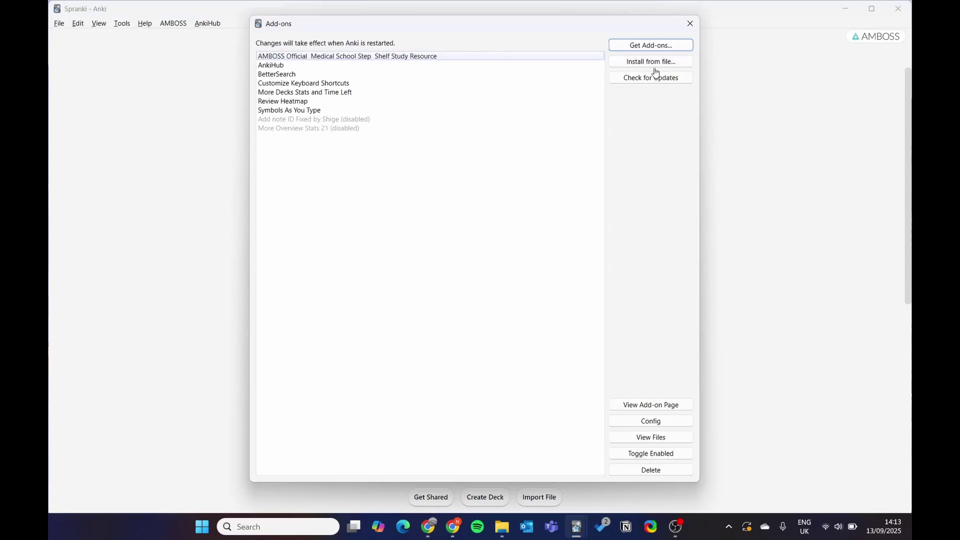
click(667, 49)
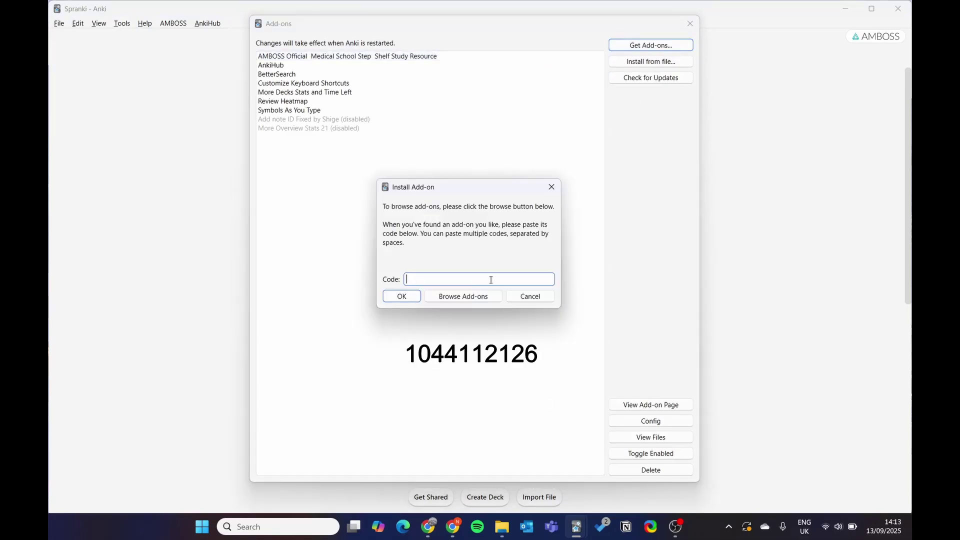
click(551, 187)
click(690, 24)
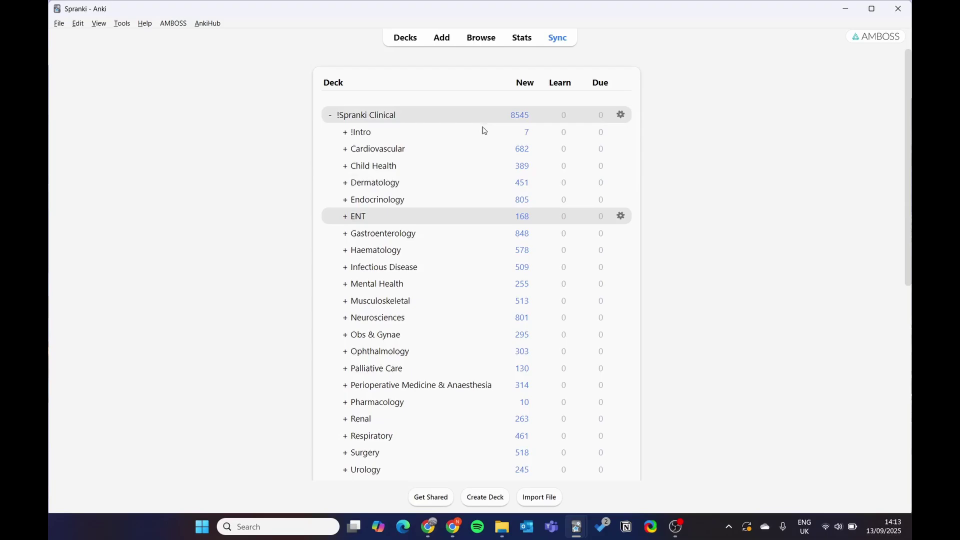
- Study the Haematology > Disseminated Intravascular Coagulation subdeck and show the first card's answer with its AMBOSS diagram
click(344, 254)
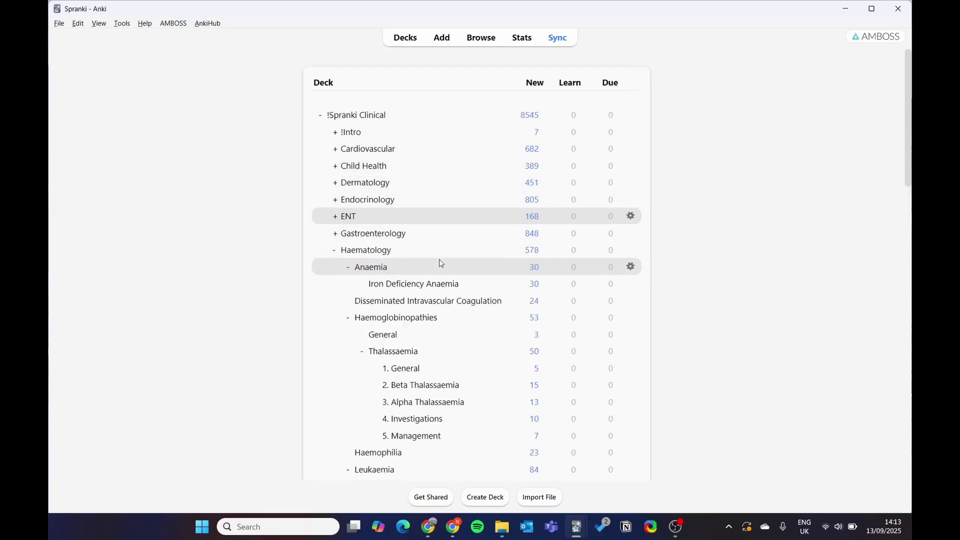
scroll(424, 252, down, 1)
click(401, 236)
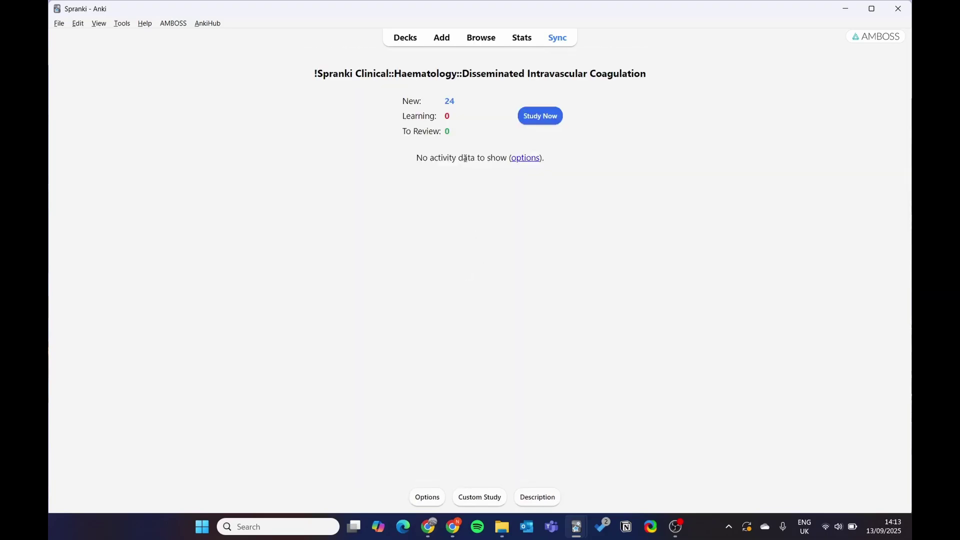
click(545, 119)
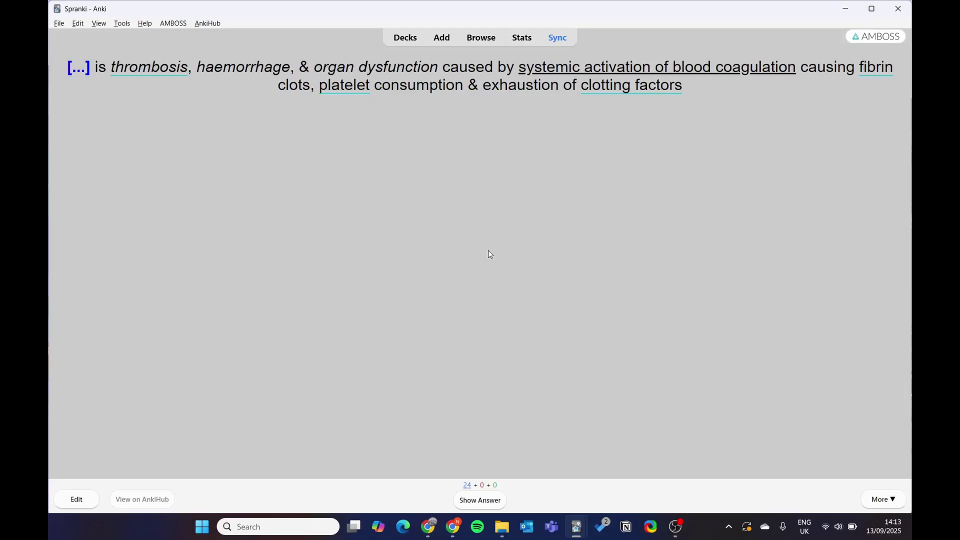
key(space)
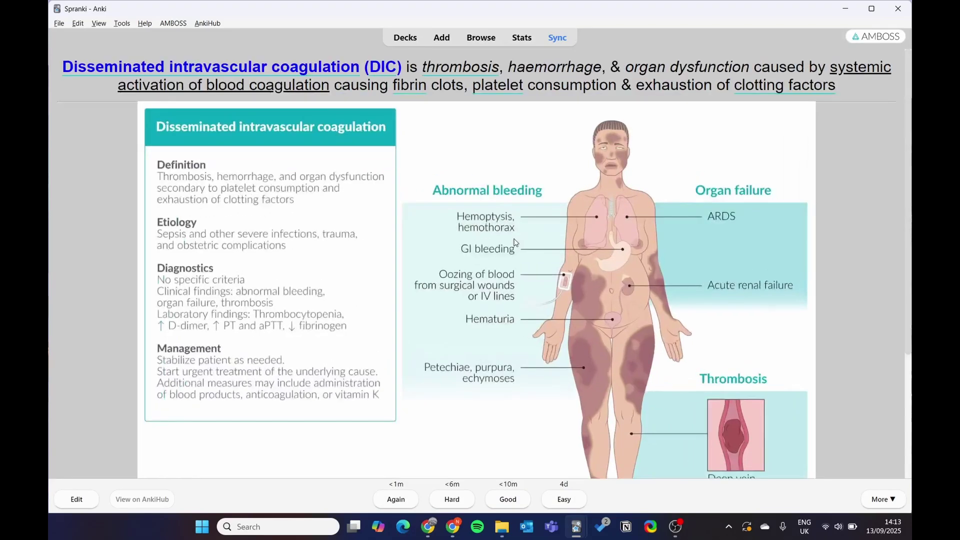
scroll(805, 361, down, 5)
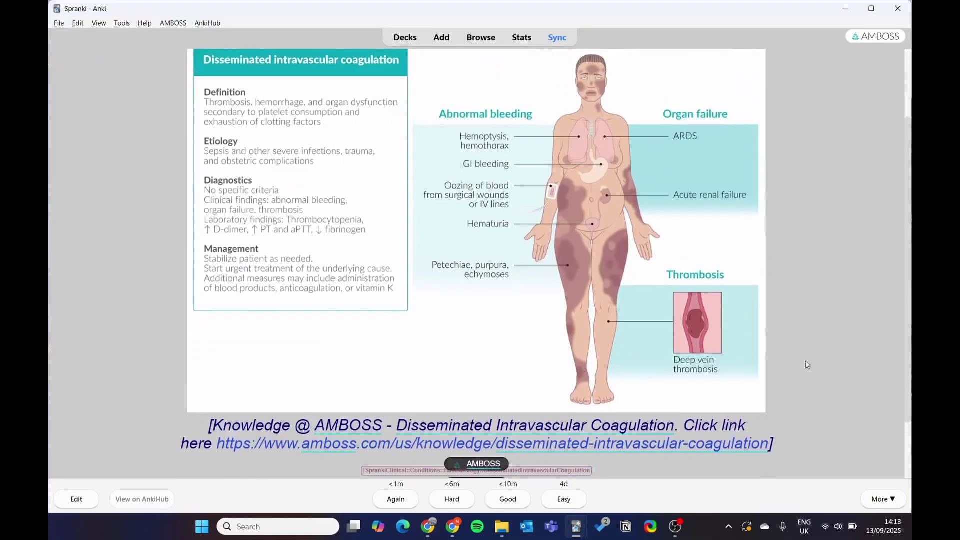
scroll(836, 245, up, 5)
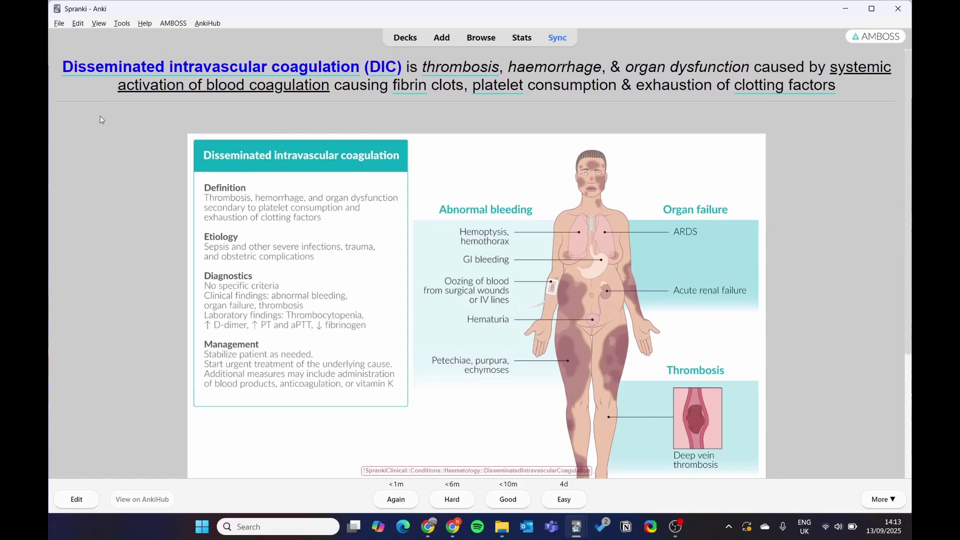
scroll(839, 364, down, 3)
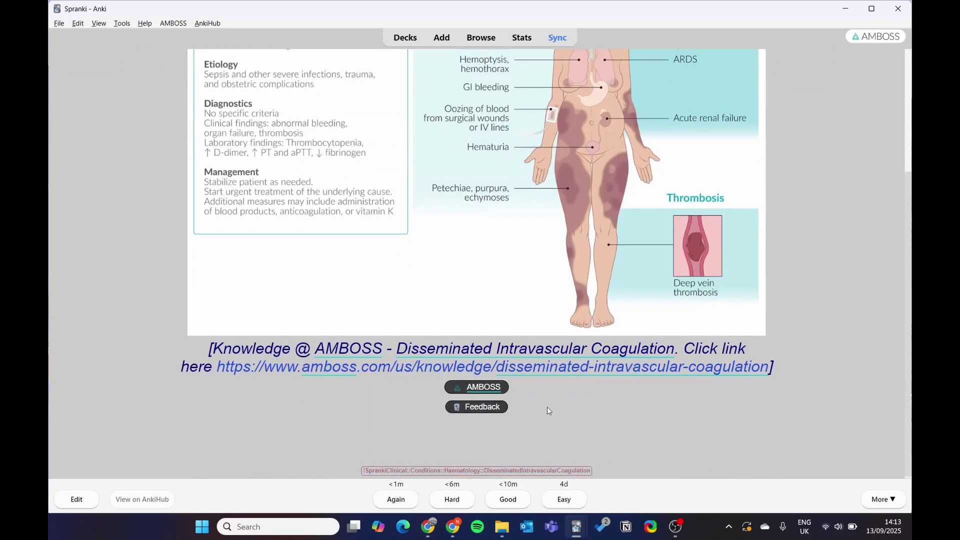
click(476, 387)
click(229, 435)
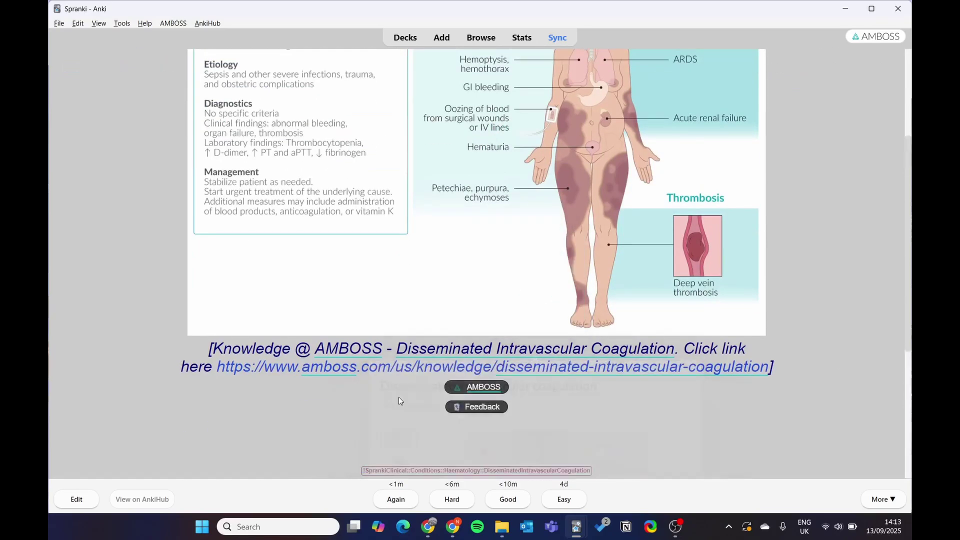
scroll(270, 388, up, 3)
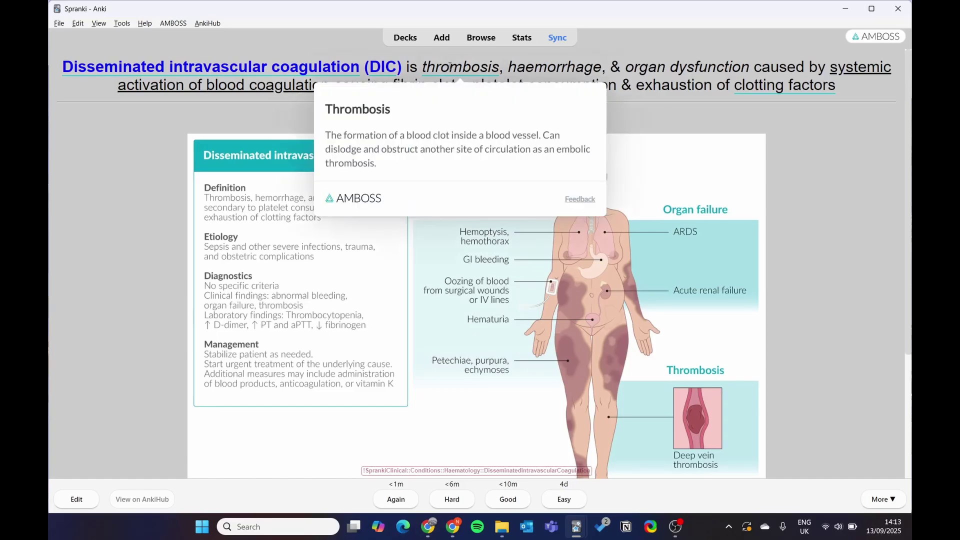
mouse_move(213, 69)
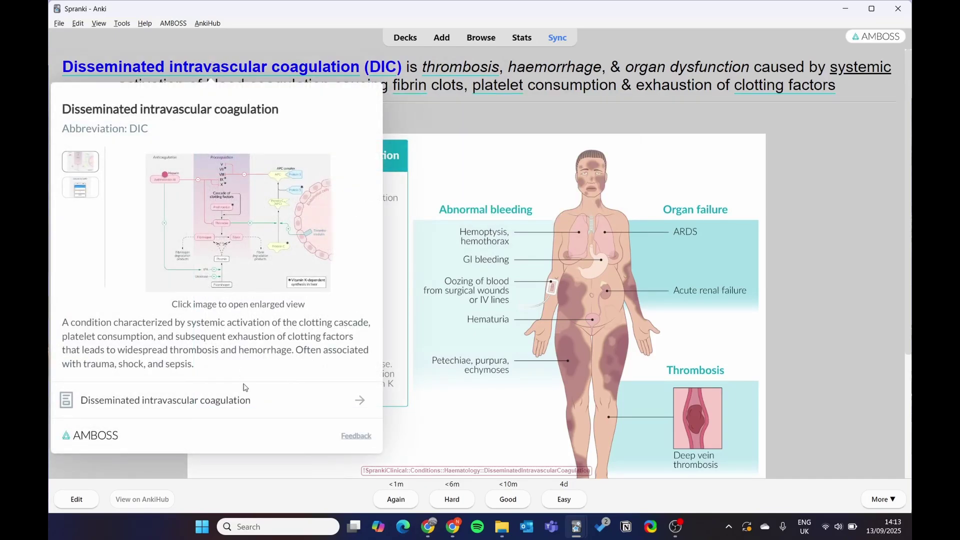
click(248, 400)
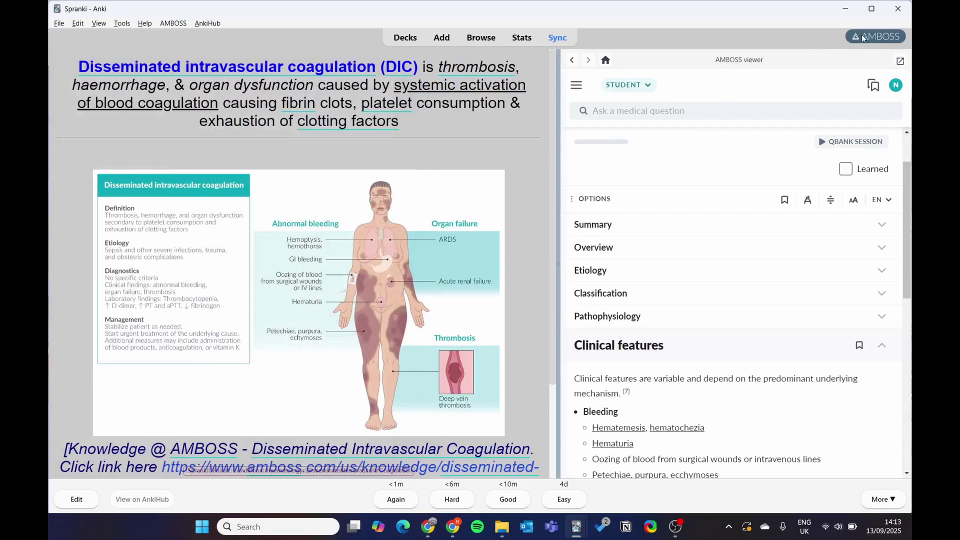
click(857, 37)
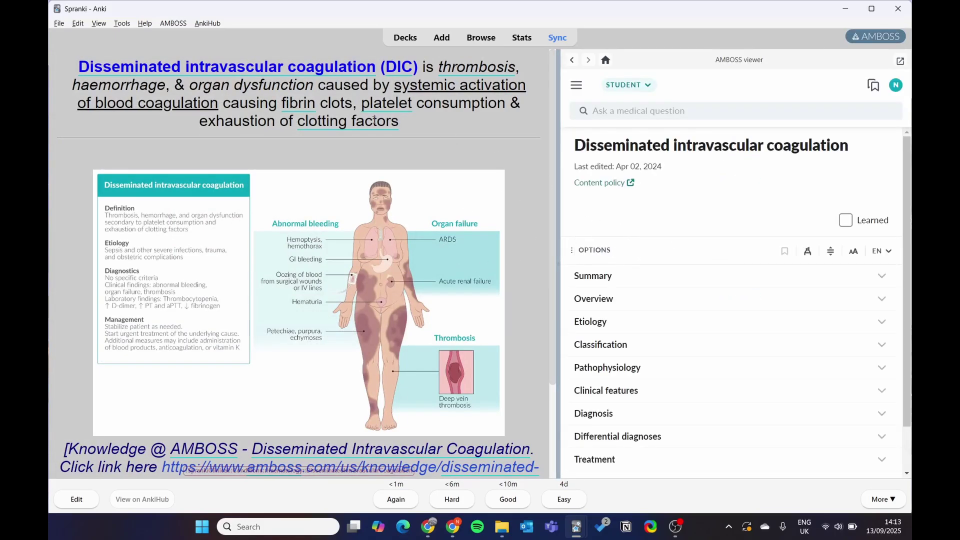
scroll(677, 289, down, 1)
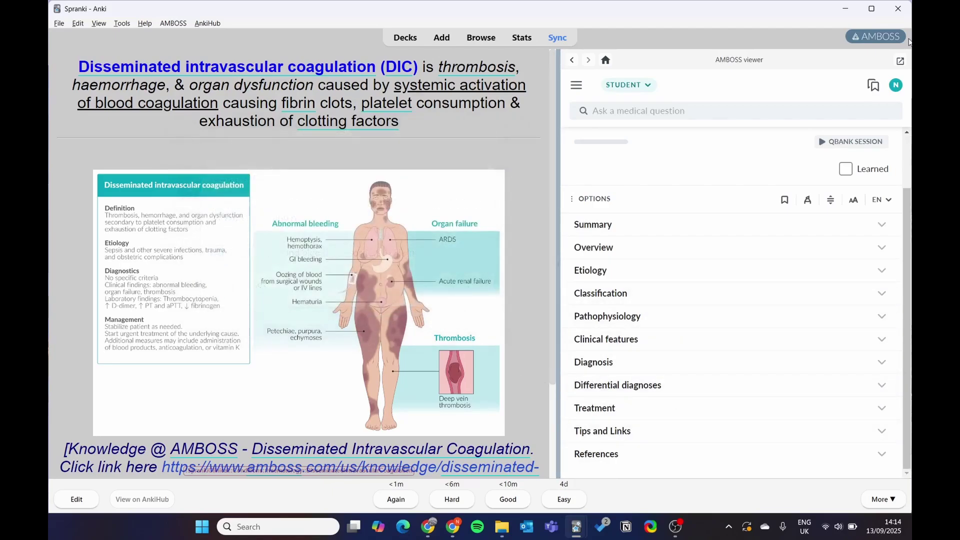
click(891, 38)
- Open the card's Feedback link so the Spranki Errata Form fills the Chrome window
scroll(843, 278, down, 3)
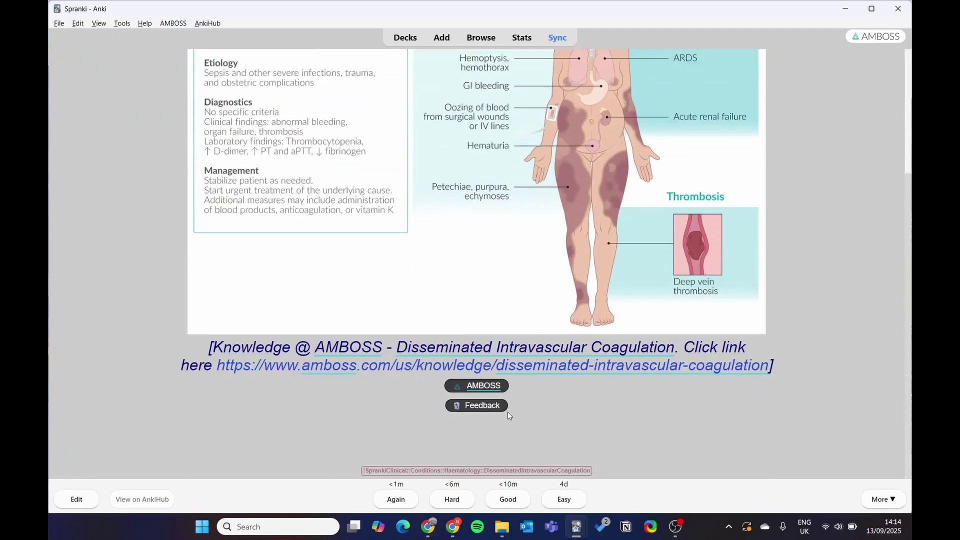
click(465, 407)
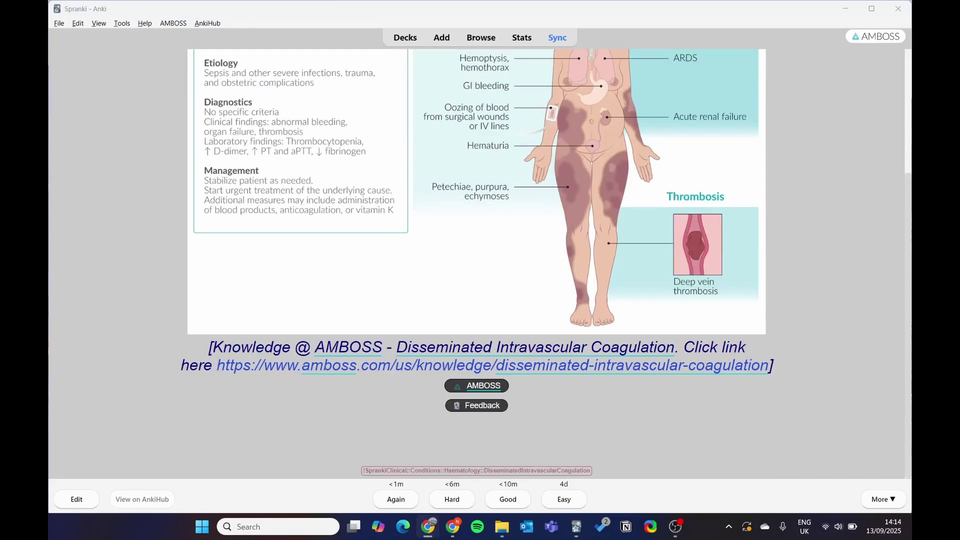
scroll(488, 243, down, 1)
key(super+Up)
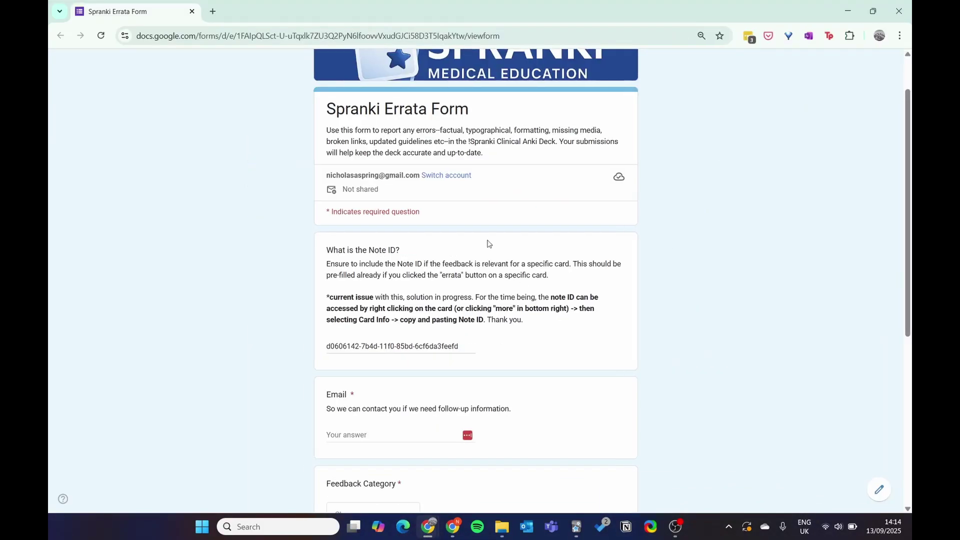
- Clear the pre-filled Note ID answer in the errata form
scroll(435, 255, down, 5)
scroll(417, 221, up, 5)
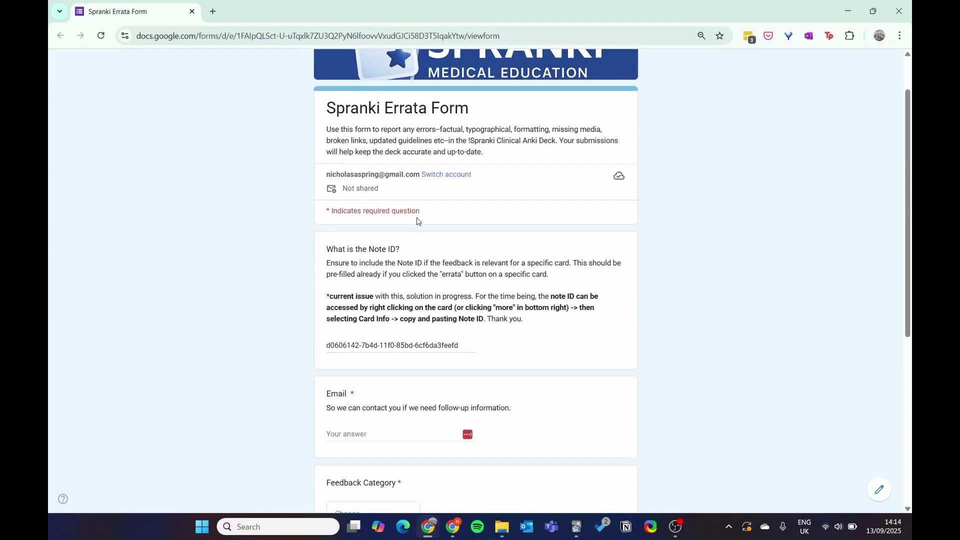
double_click(369, 346)
triple_click(368, 346)
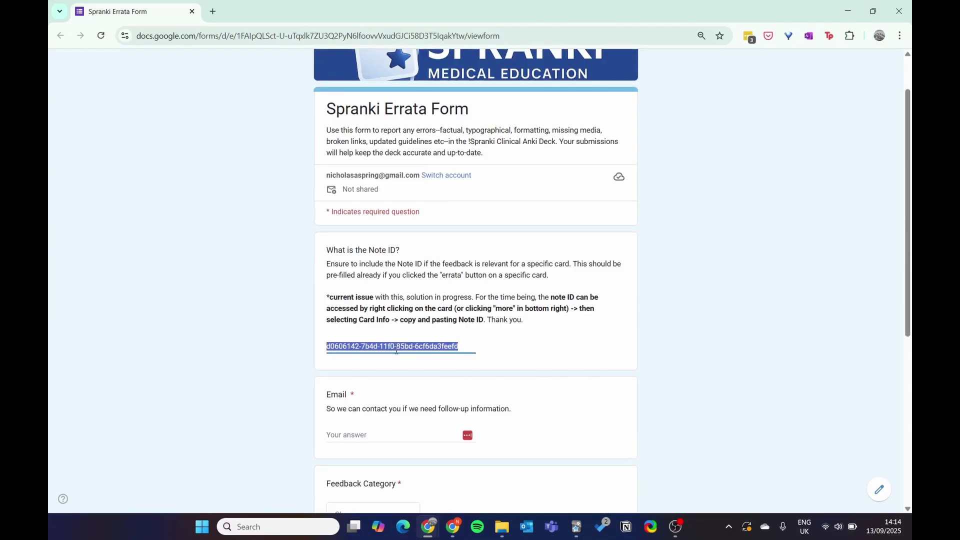
key(BackSpace)
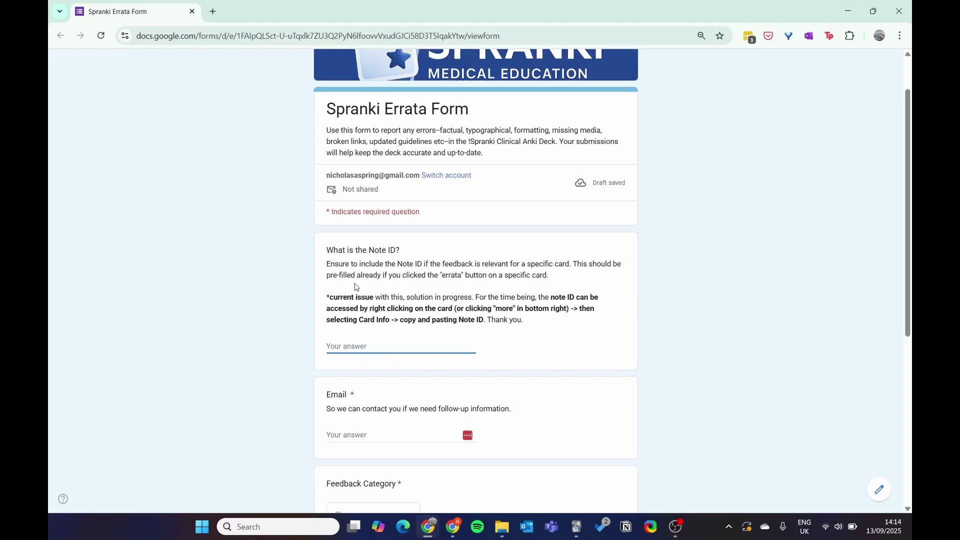
- Back in the review, open the DIC card's Card Info, copy its Note ID, and close it
click(847, 11)
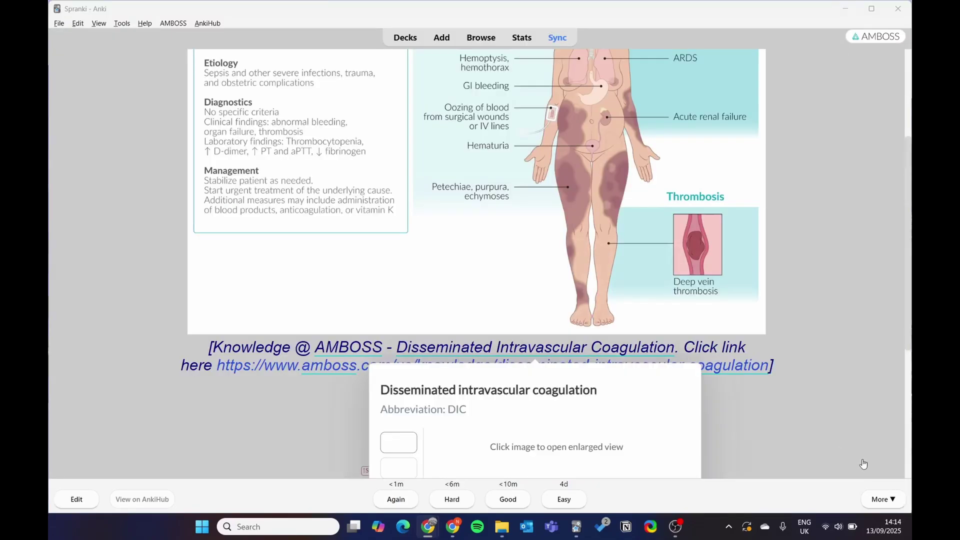
click(881, 499)
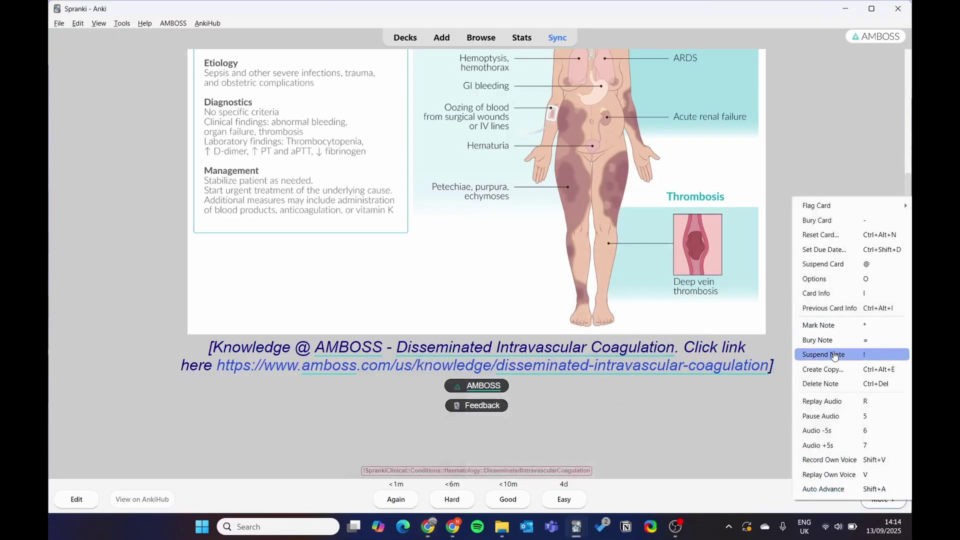
click(833, 294)
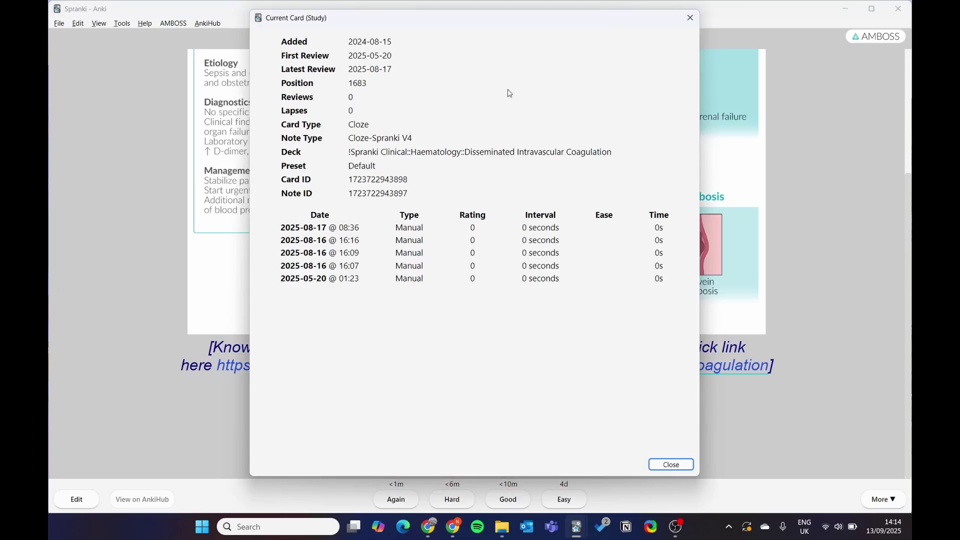
double_click(380, 190)
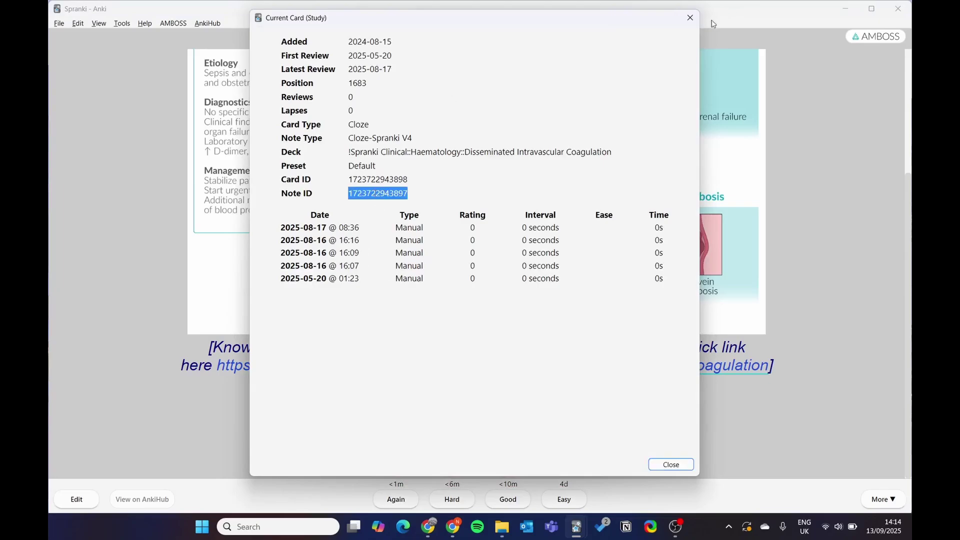
click(690, 18)
- View the last DIC card's Info from the browser, then minimize the browser to resume reviewing
click(496, 38)
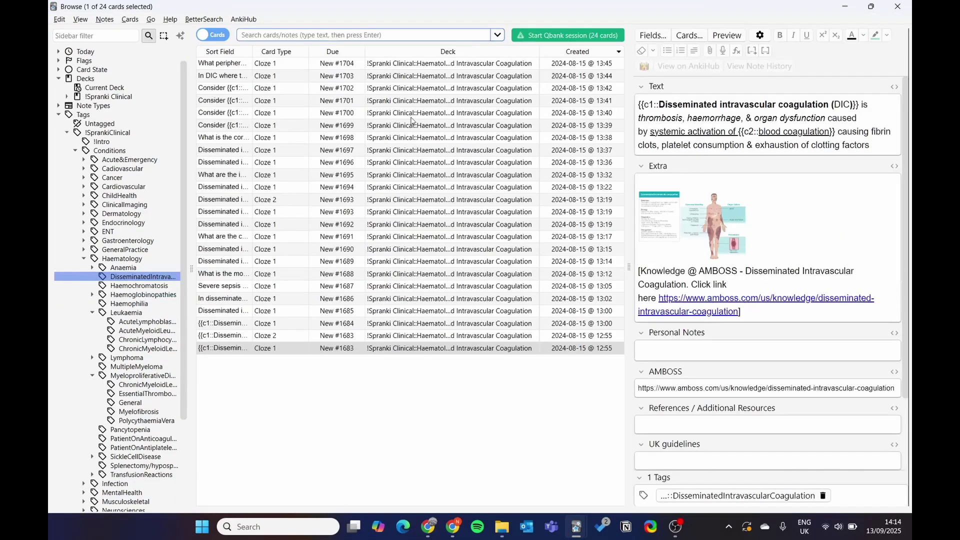
right_click(423, 351)
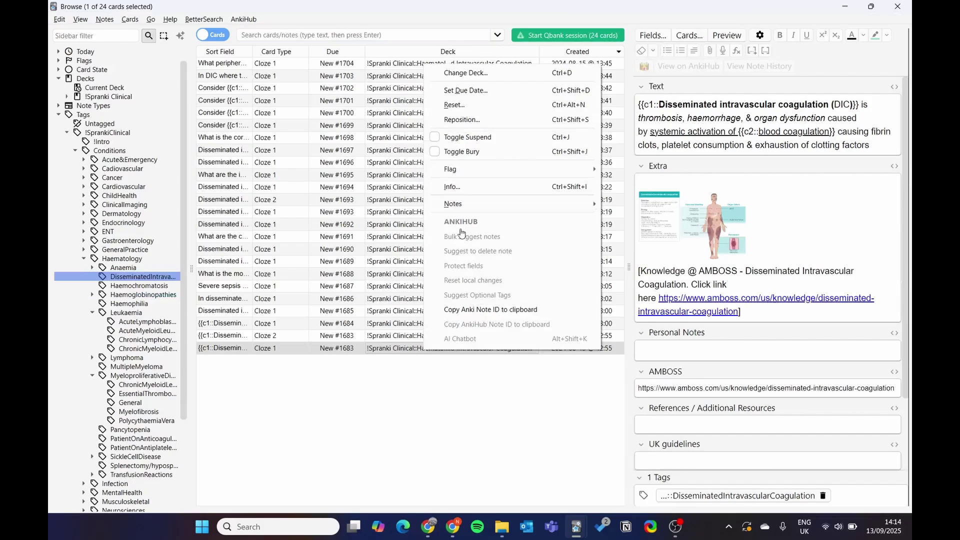
click(478, 186)
click(597, 43)
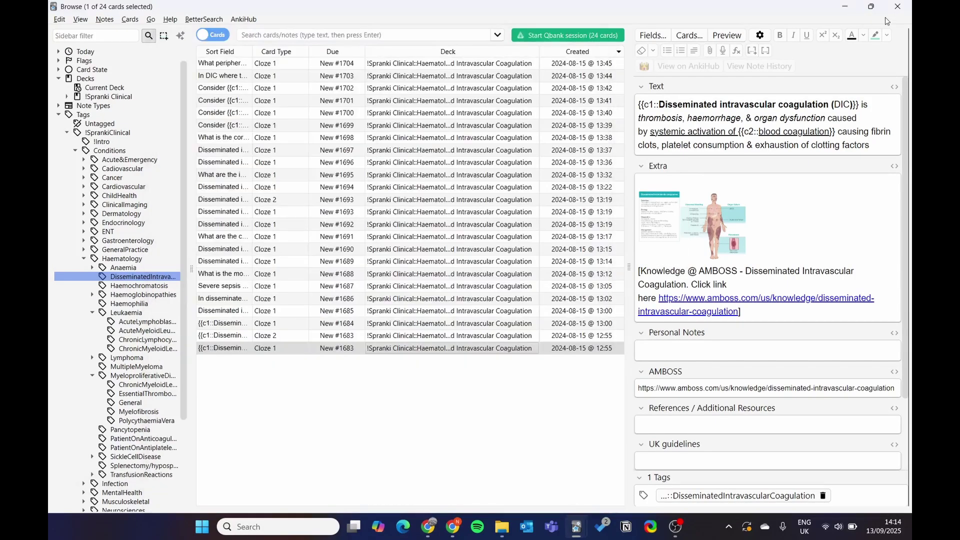
click(845, 9)
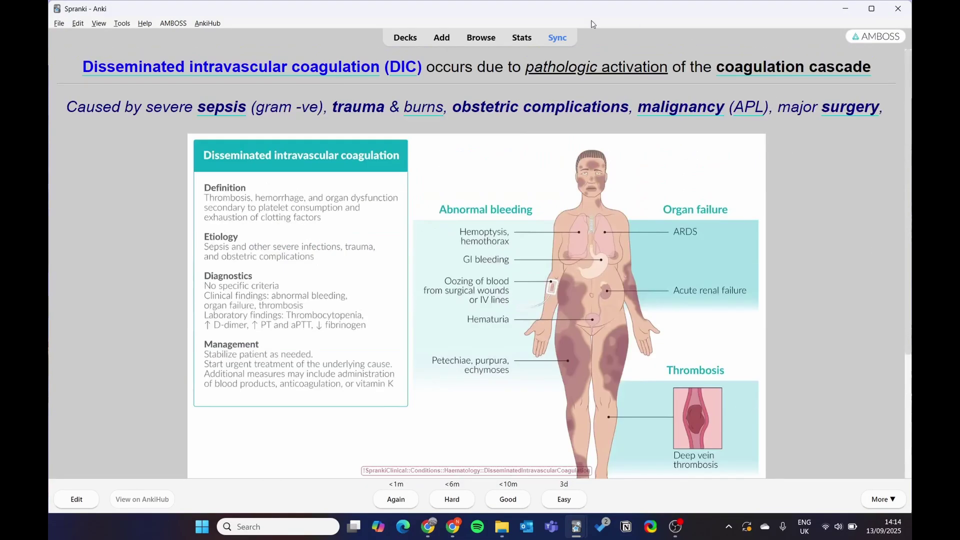
- Search the card browser for 'nice', listing 1033 matching cards
click(464, 39)
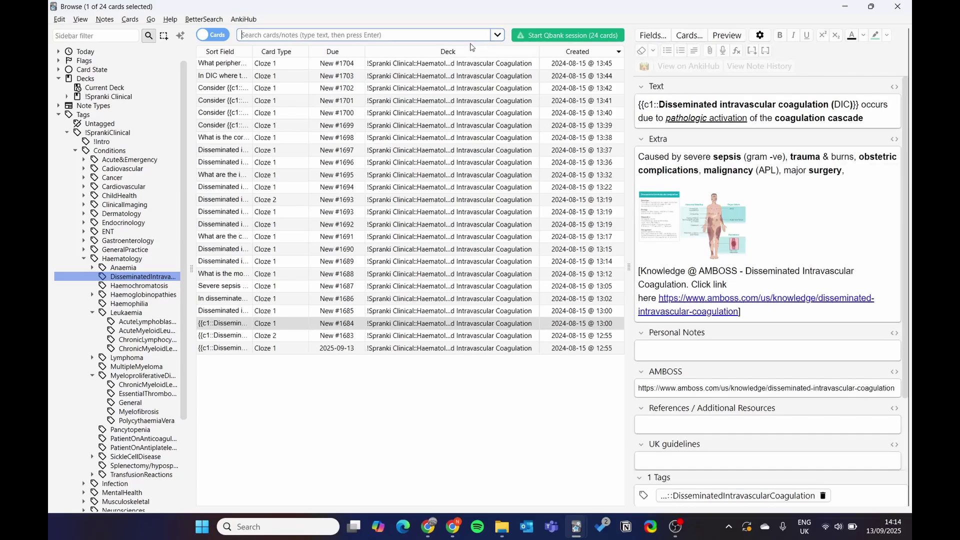
text(nice)
key(Return)
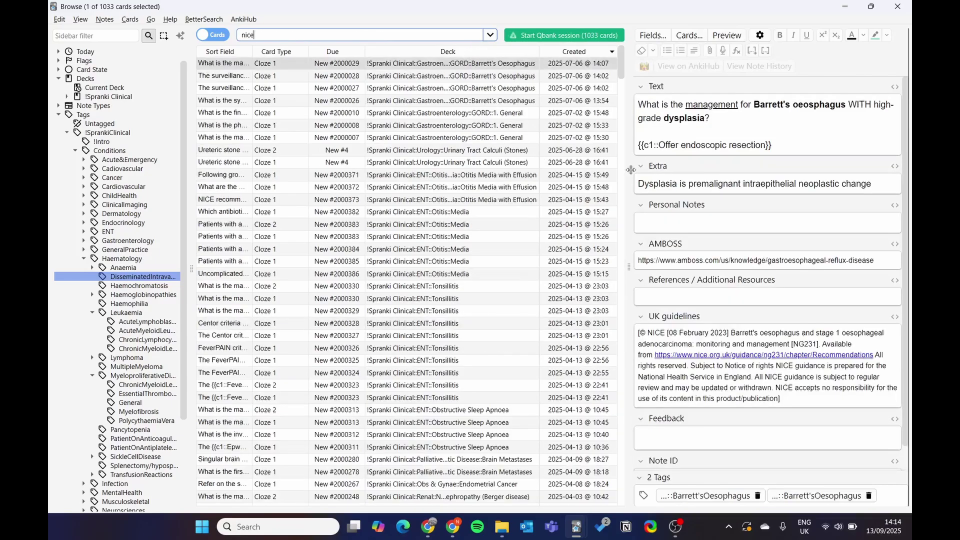
- Preview the Barrett's oesophagus card, reveal its UK guidelines citation, then hide the preview
click(726, 36)
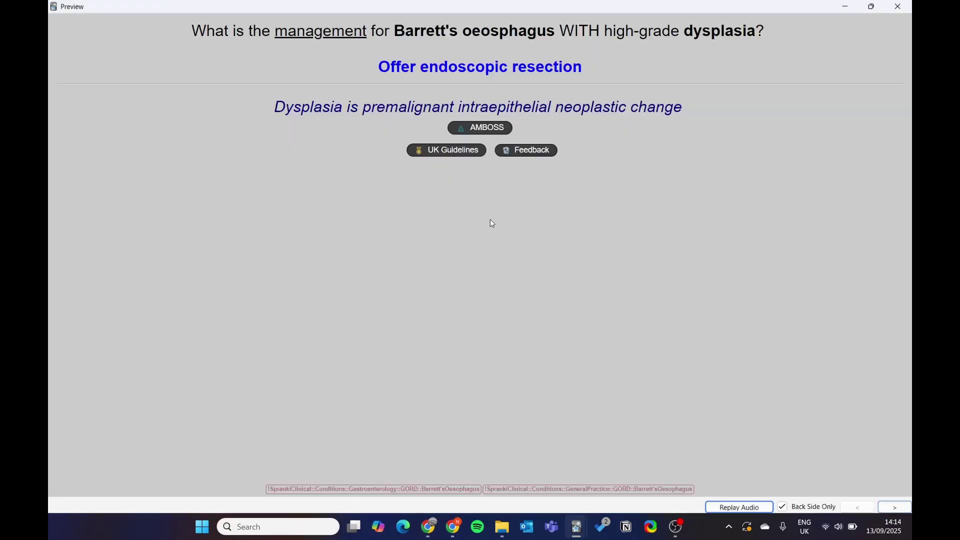
click(457, 159)
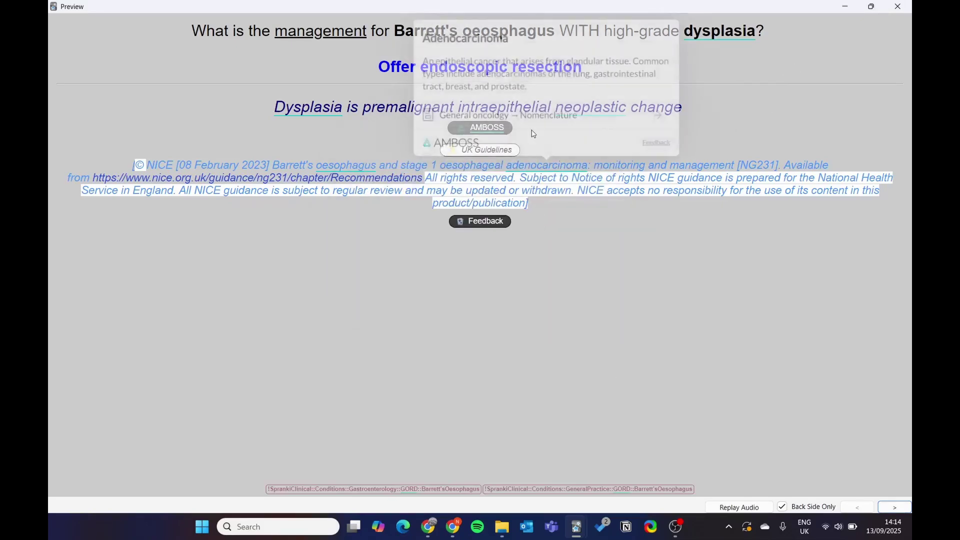
mouse_move(733, 34)
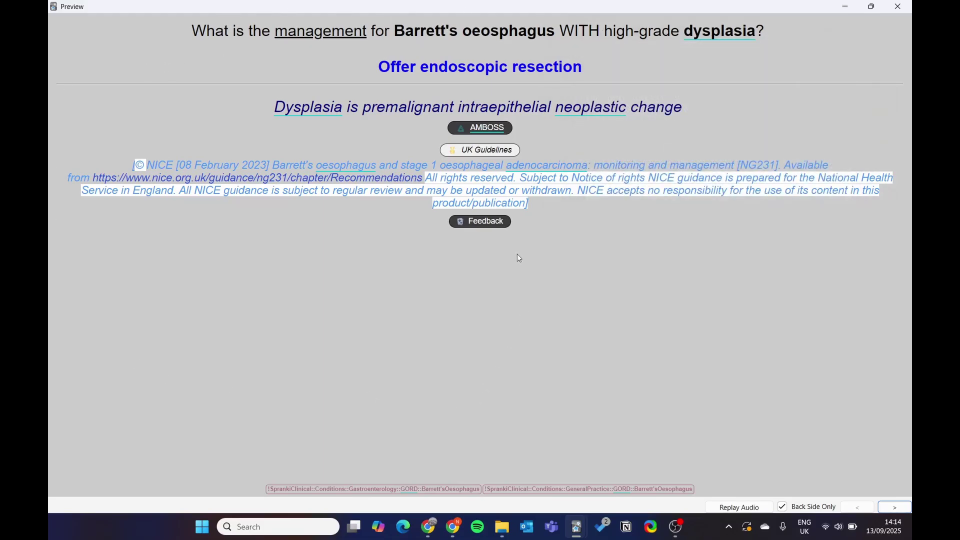
click(845, 7)
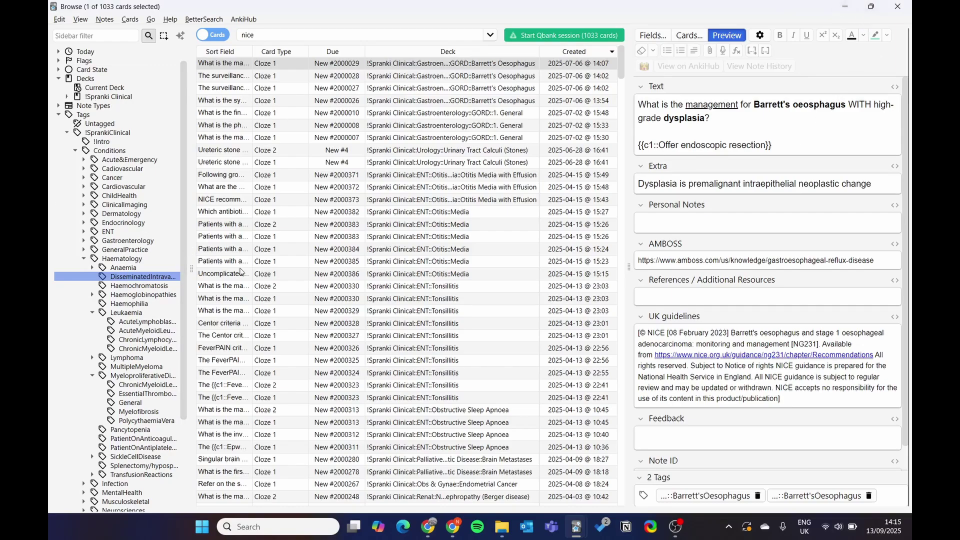
- Search the browser for tag:chlam to list the 17 Chlamydia-tagged cards
click(421, 39)
text(TAG)
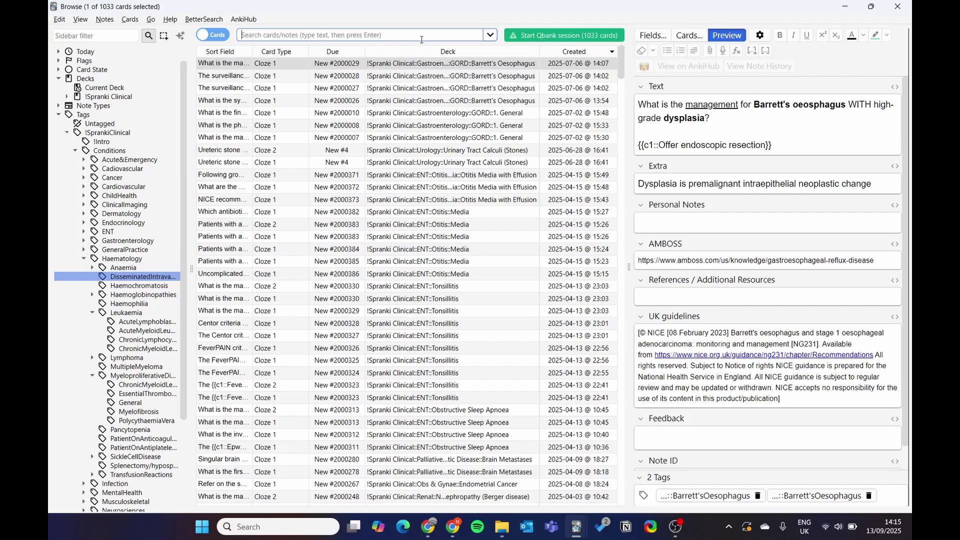
text(;g)
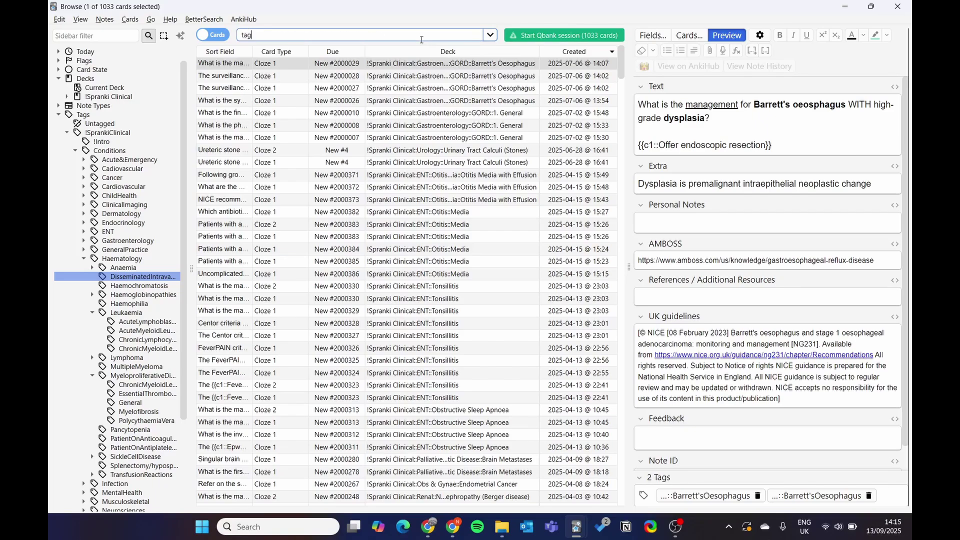
text(:chlamy)
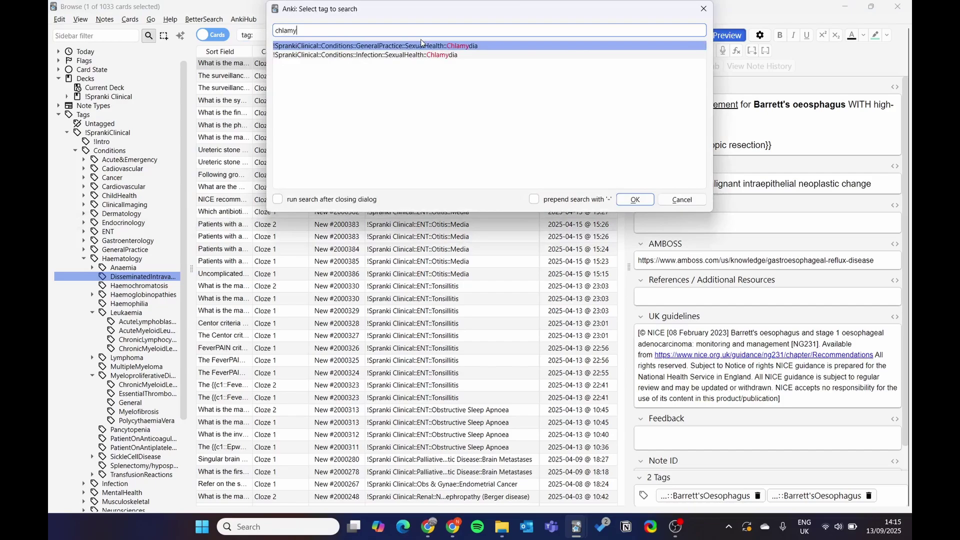
key(Return)
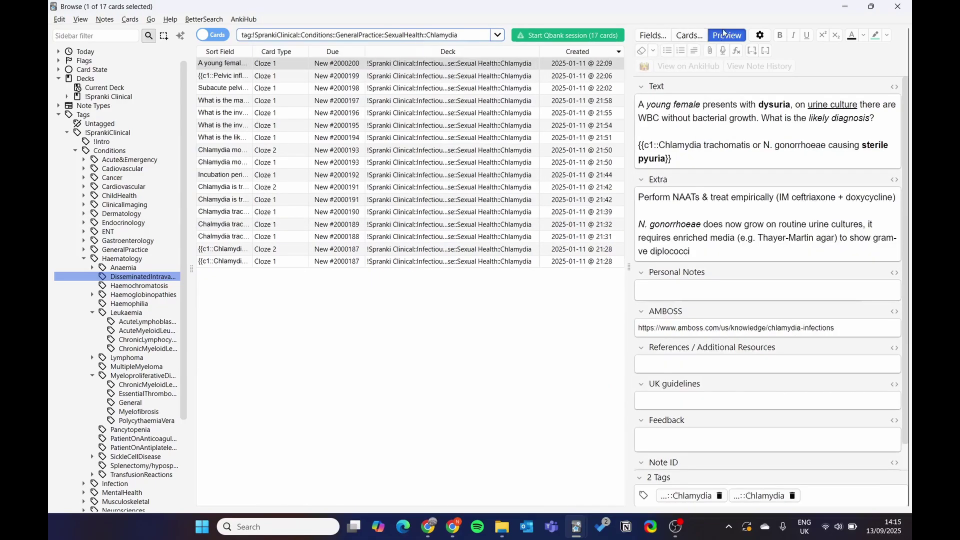
- Preview the Chlamydia cards through to the presentation card, checking AMBOSS's dysuria definition, then close Preview
click(726, 34)
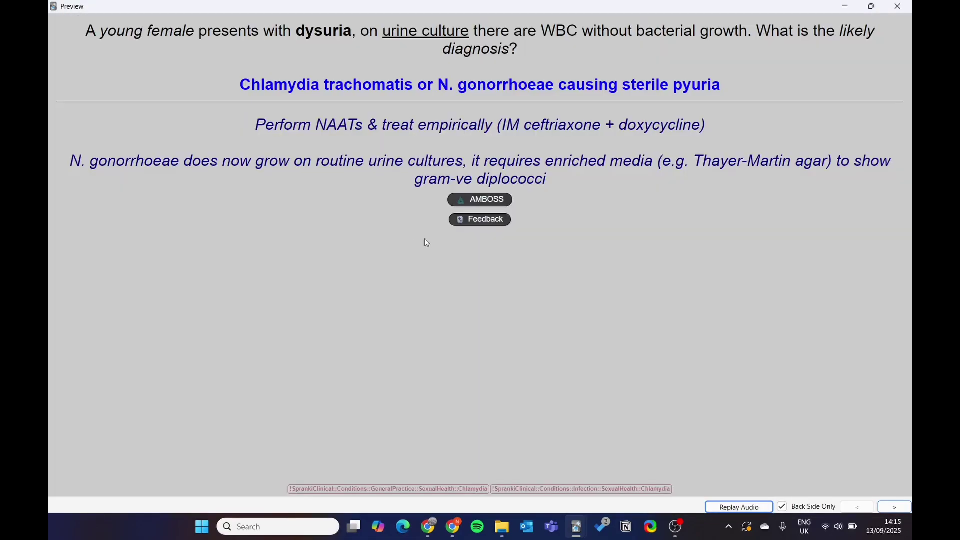
key(Right)
key(Right)
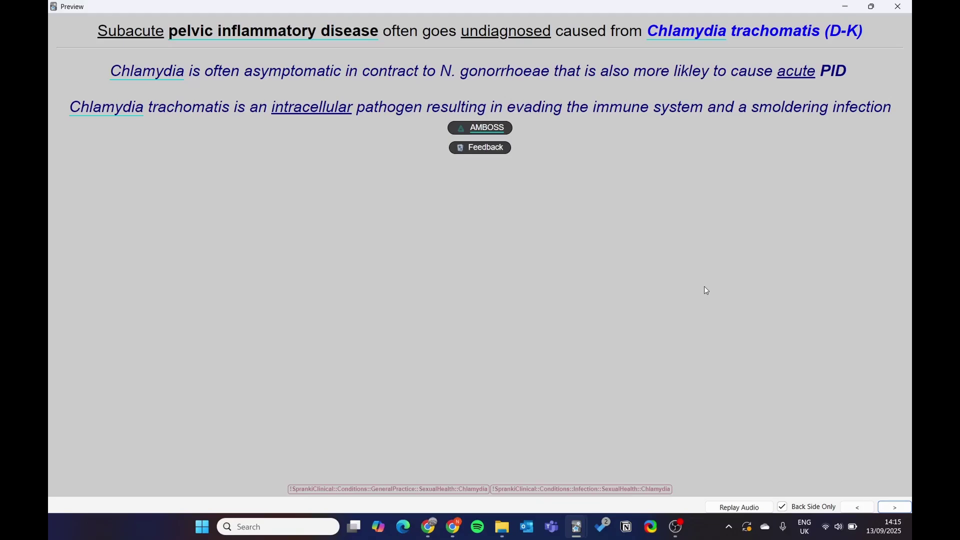
key(Right)
key(Right)
key(Right)
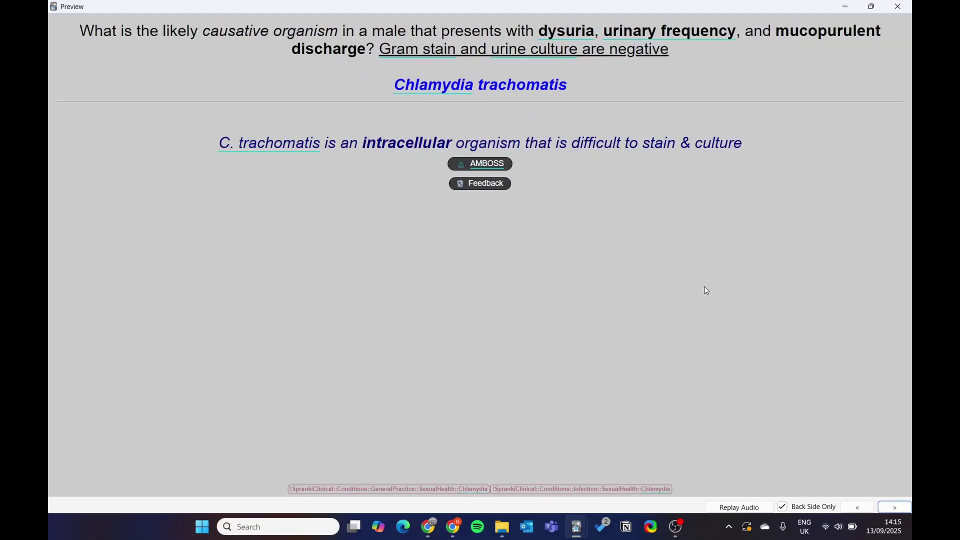
key(Right)
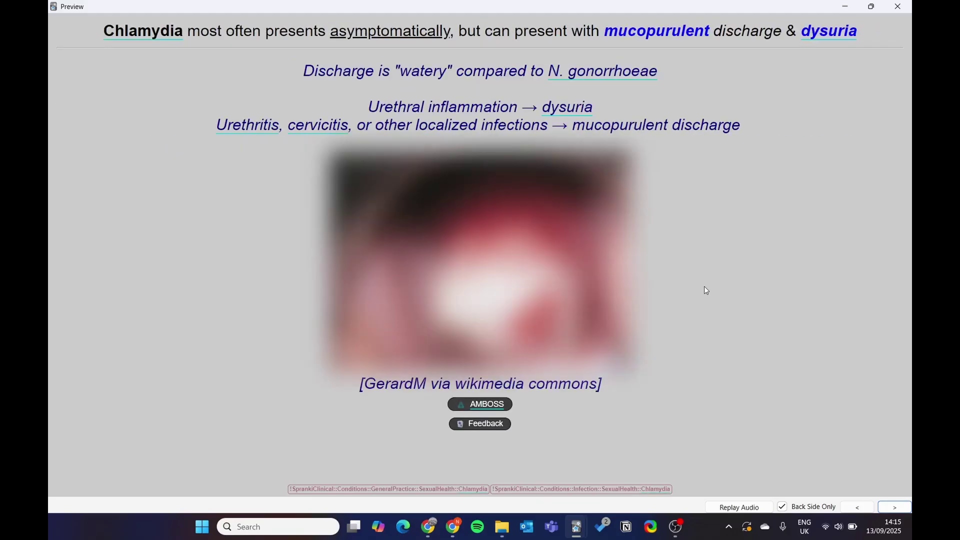
click(567, 107)
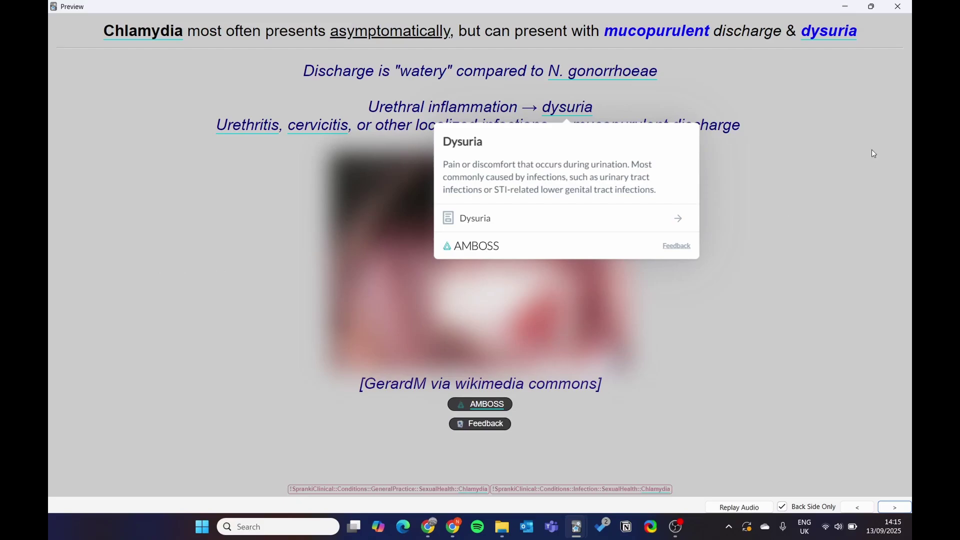
click(742, 183)
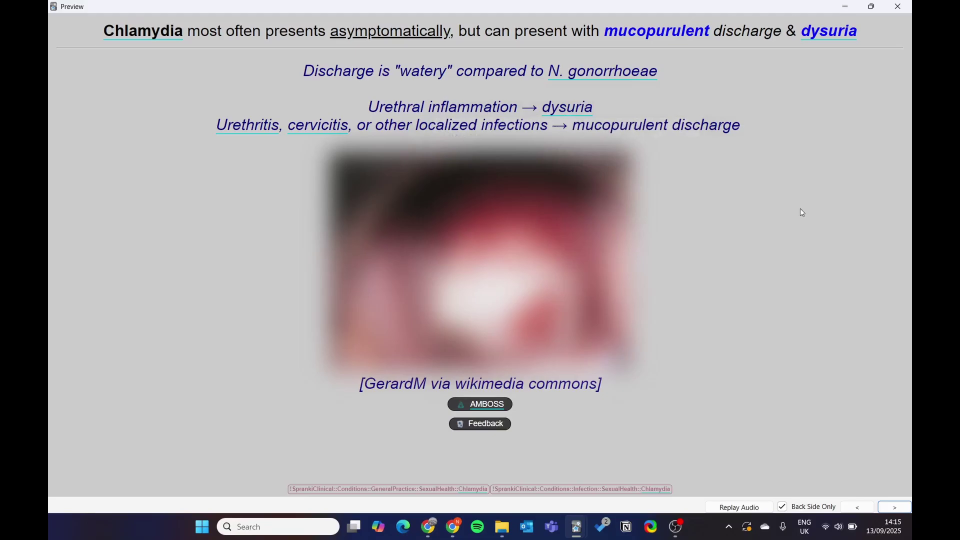
click(897, 7)
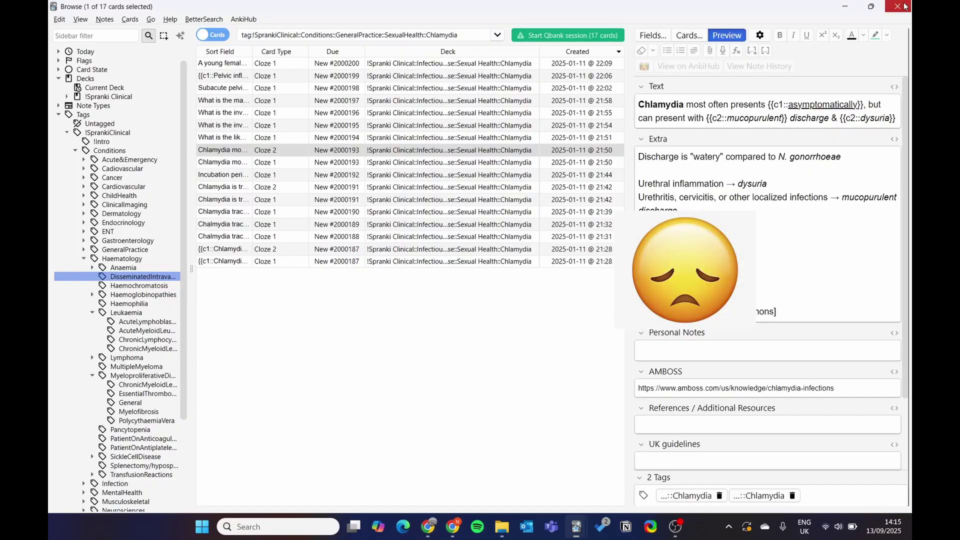
- Enable FSRS (90% desired retention) in the !Spranki Clinical deck options and return to the deck list
click(845, 7)
click(408, 39)
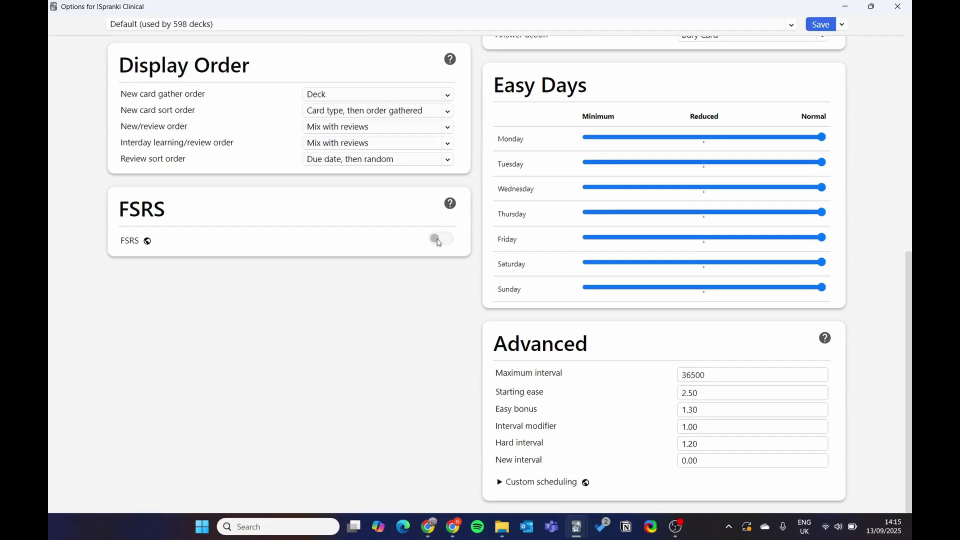
click(439, 243)
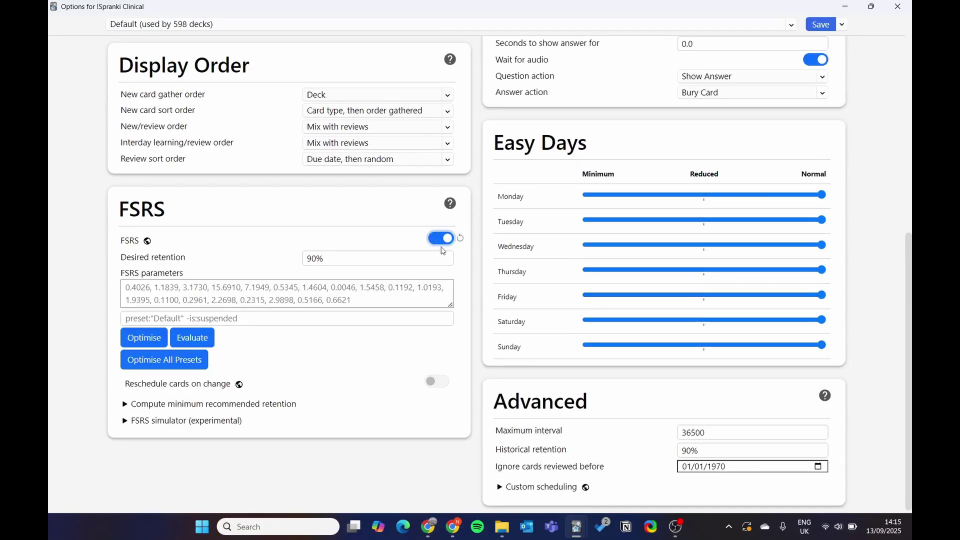
click(846, 7)
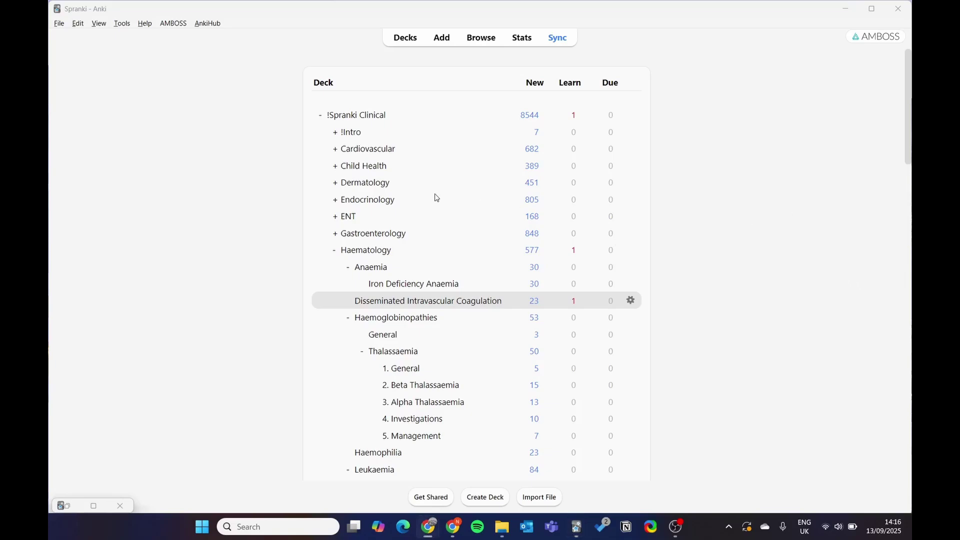
- Close the deck Options window and discard the unsaved option changes
click(120, 505)
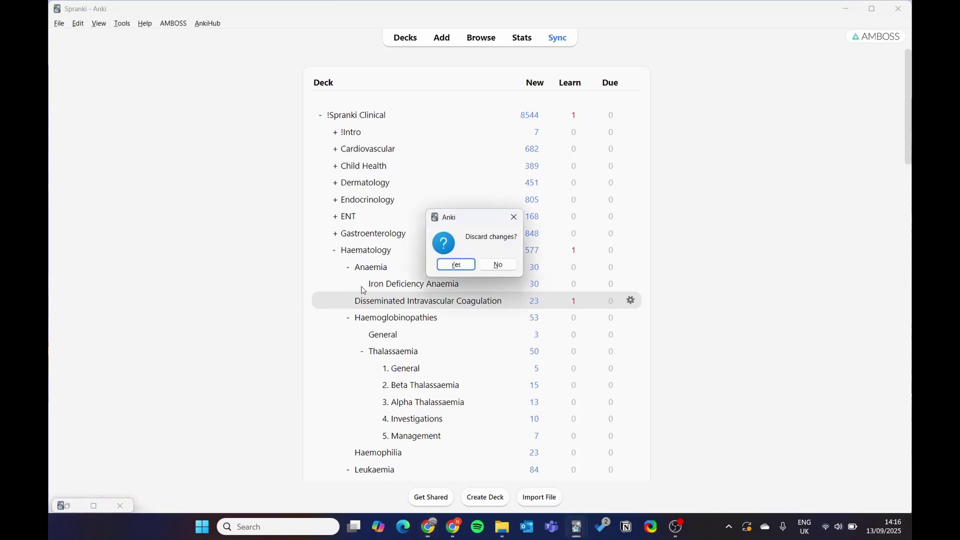
click(461, 266)
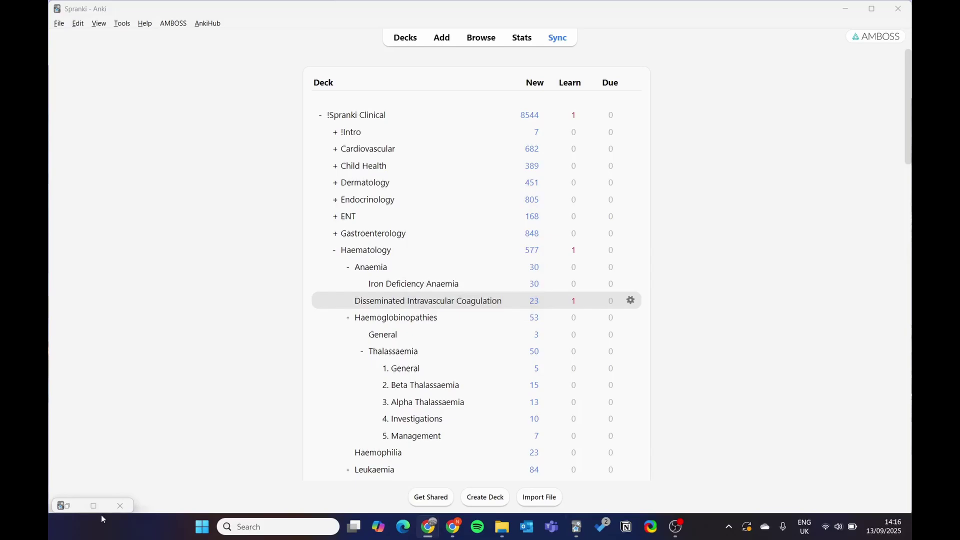
click(119, 505)
click(452, 265)
- Collapse Haematology, expand Musculoskeletal, and select the Gout deck under Crystal Arthropathy
scroll(448, 298, down, 12)
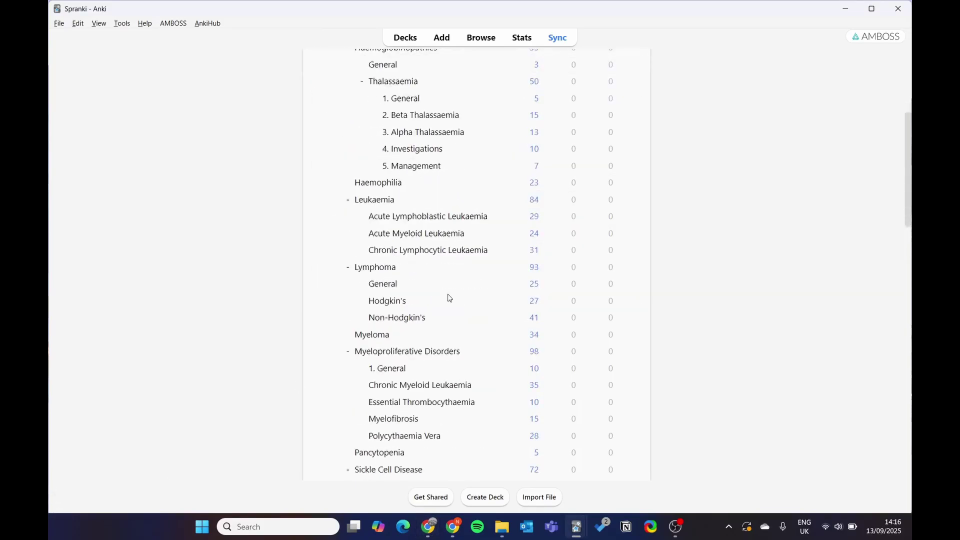
scroll(446, 298, up, 12)
scroll(360, 280, down, 1)
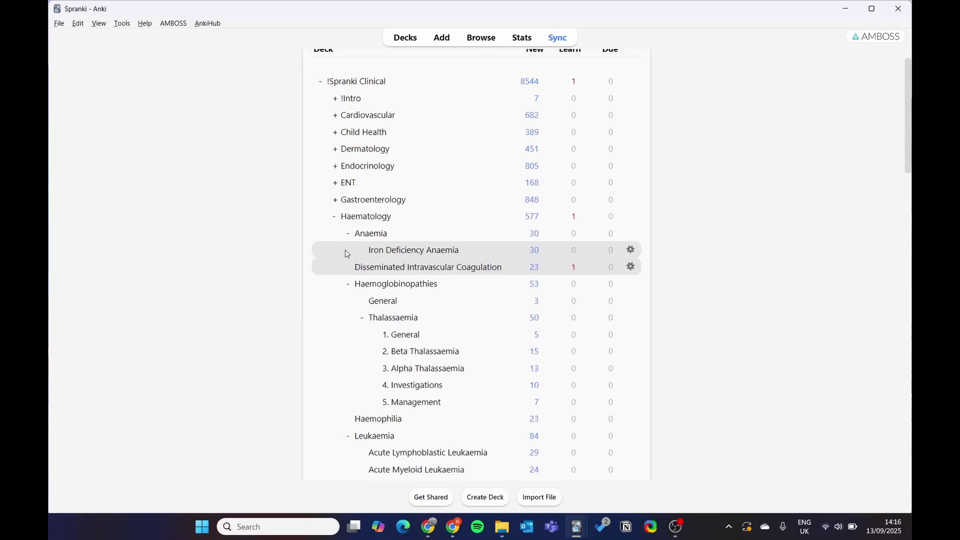
click(334, 216)
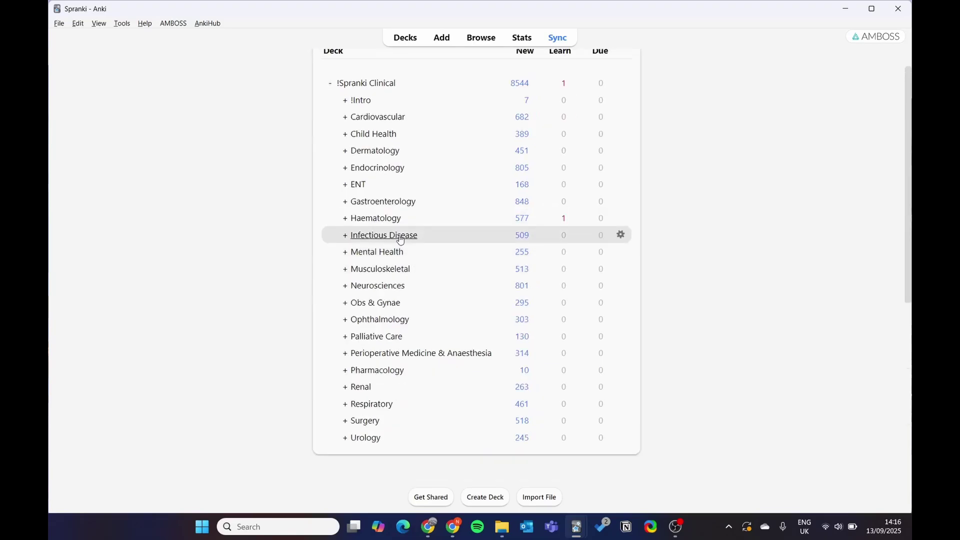
scroll(410, 280, down, 3)
scroll(404, 311, up, 4)
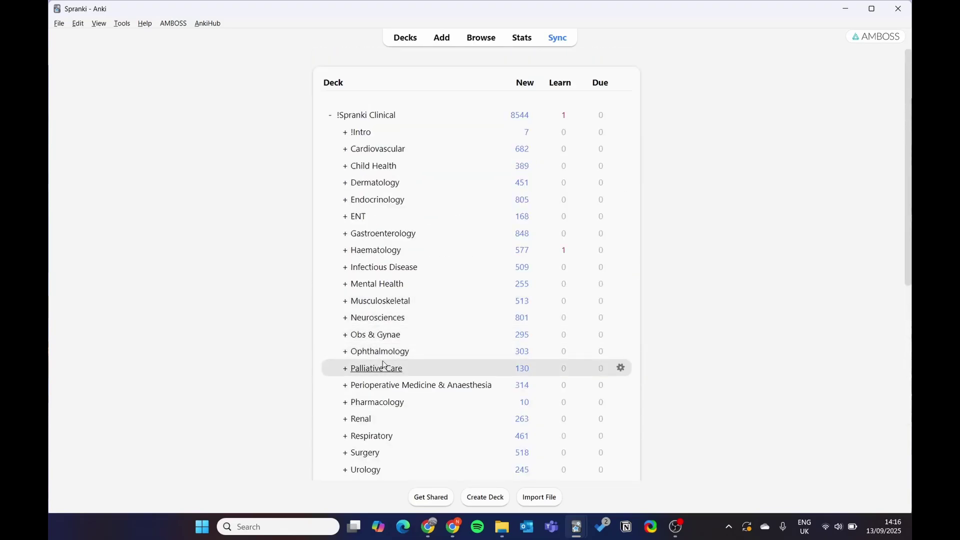
click(345, 300)
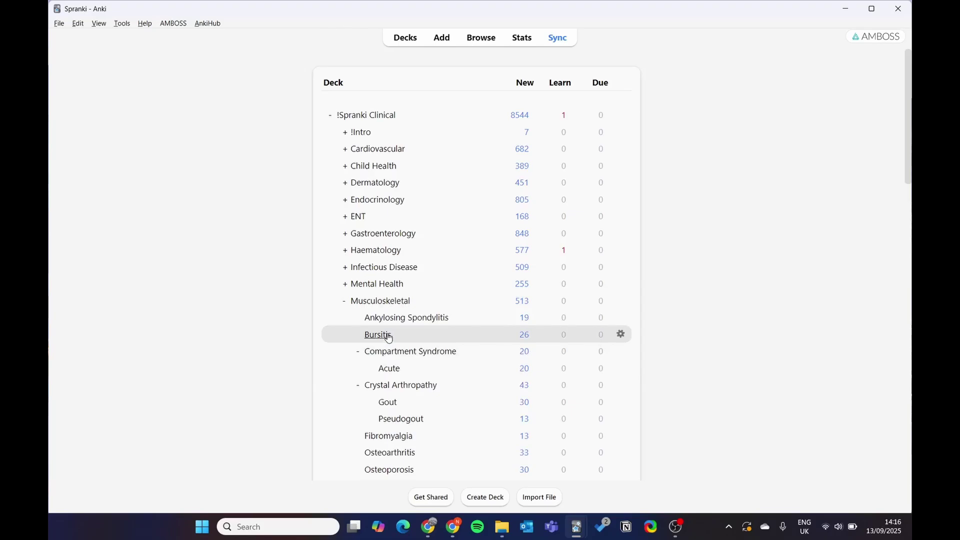
scroll(385, 335, down, 1)
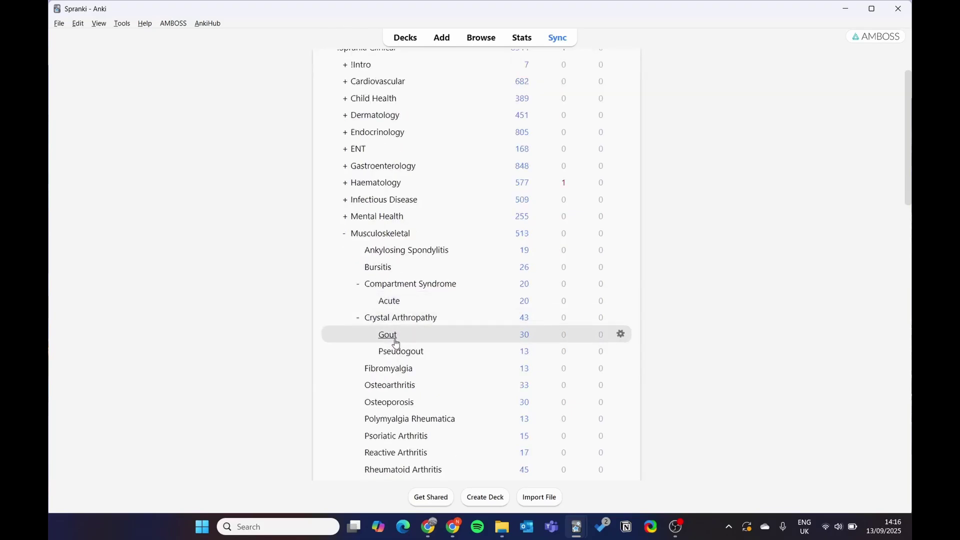
click(388, 335)
- Study the Gout deck, revealing and grading a run of cards including the sex ratio and Alcohol cards
key(space)
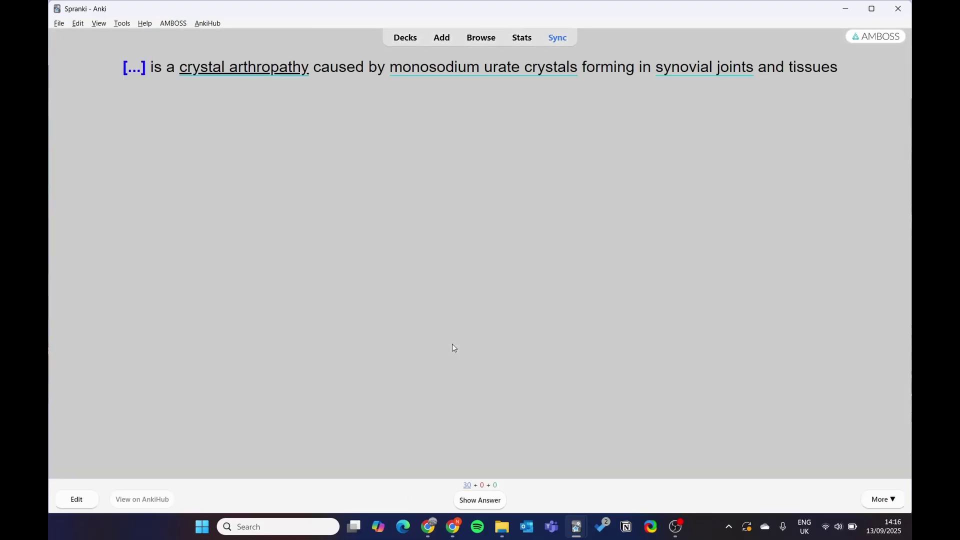
key(space)
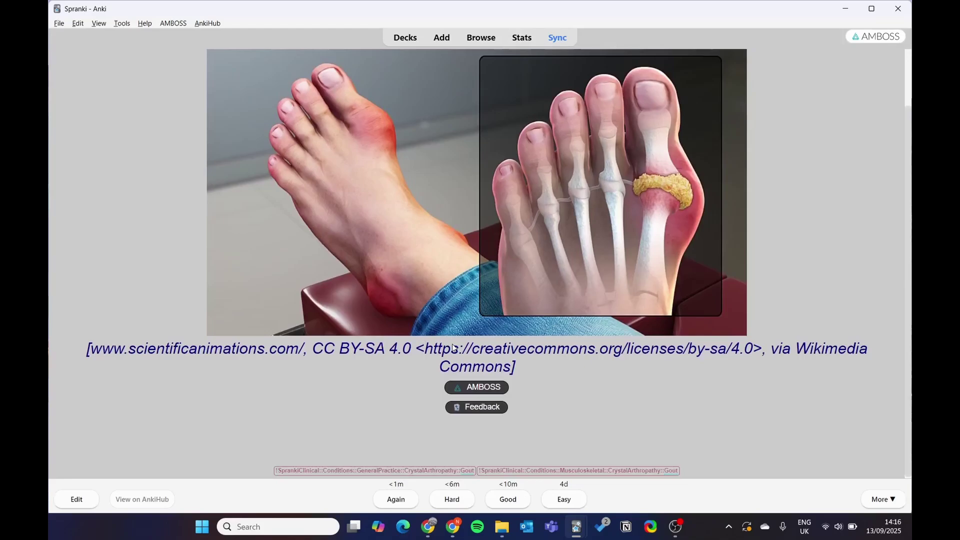
scroll(634, 407, up, 1)
key(space)
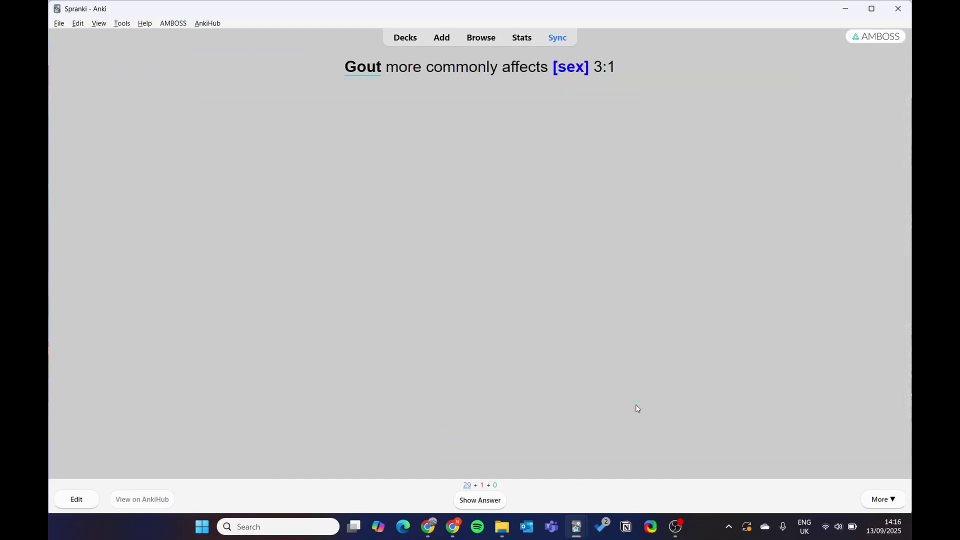
key(space)
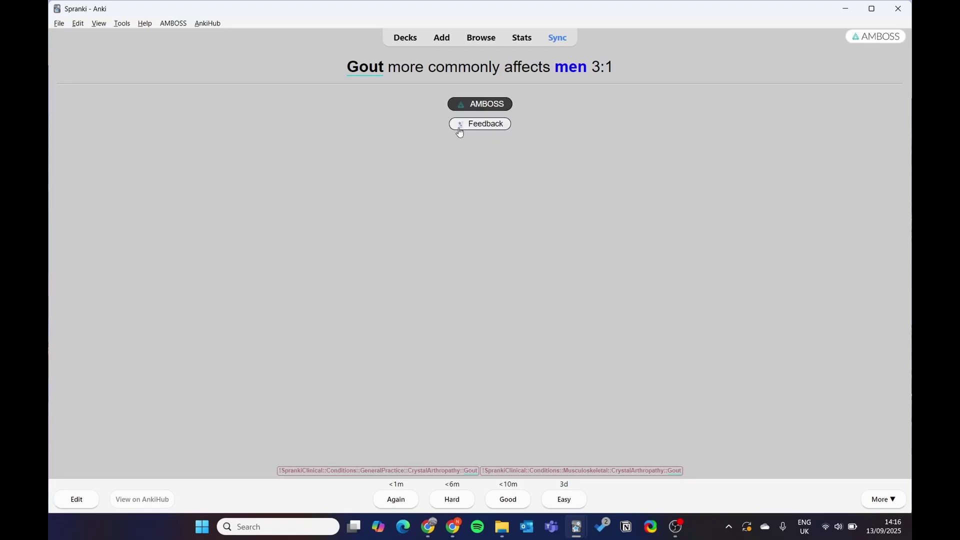
key(space)
key(space)
key(space)
key(space)
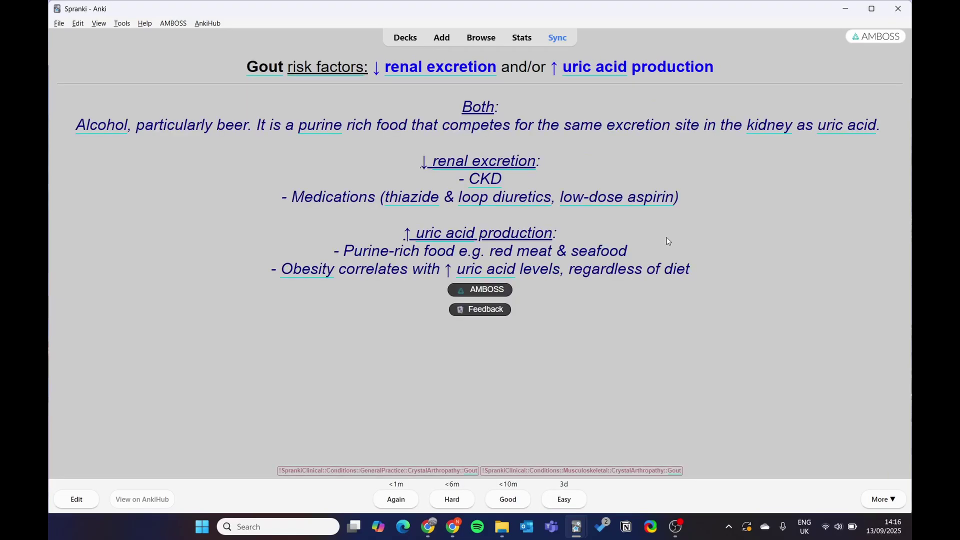
key(space)
key(space)
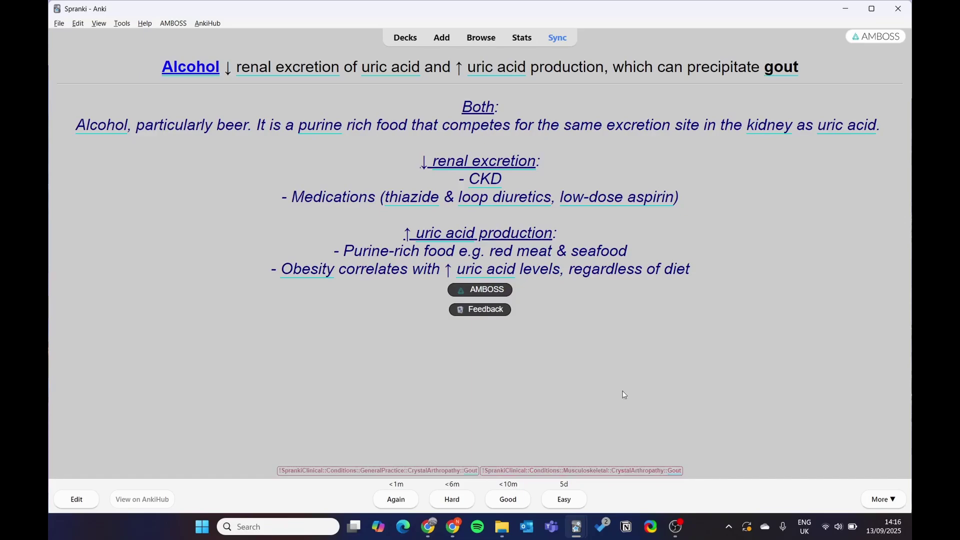
key(space)
key(space)
key(space)
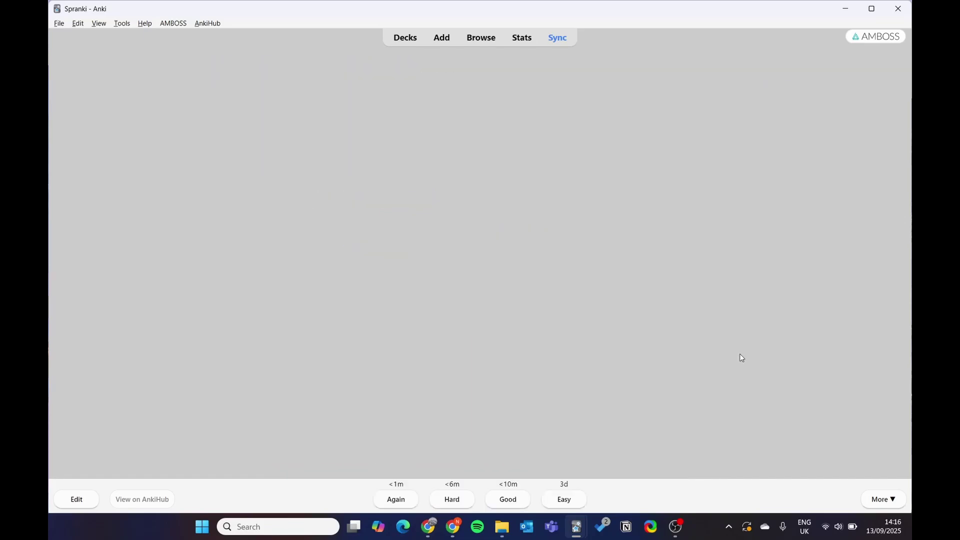
key(space)
key(space)
key(space)
key(space)
key(space)
key(space)
key(space)
key(space)
key(space)
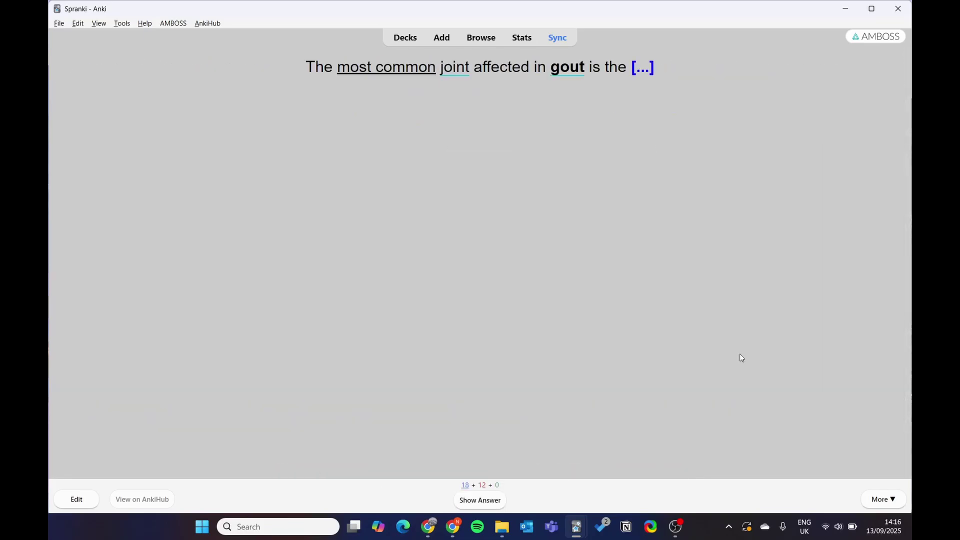
key(space)
key(space)
key(space)
key(space)
key(space)
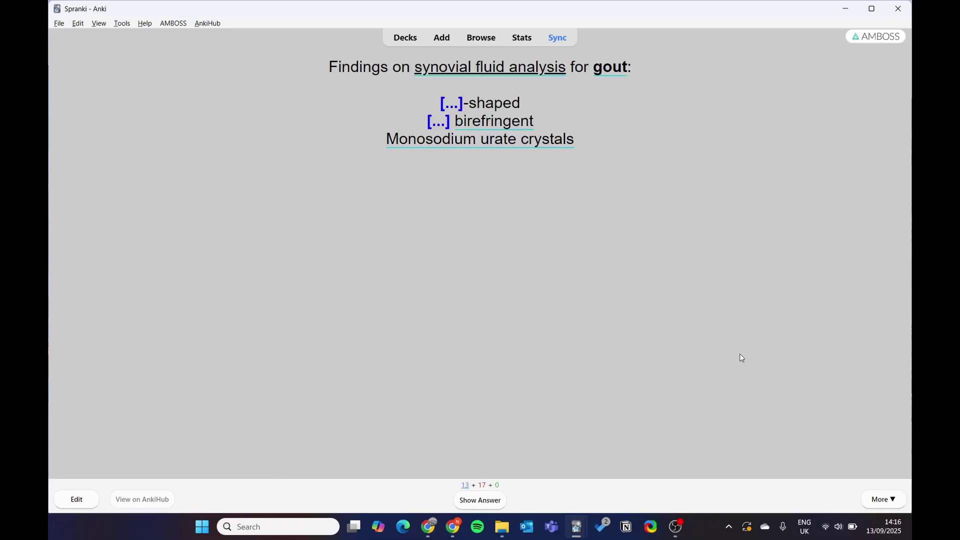
key(space)
key(space)
key(space)
key(space)
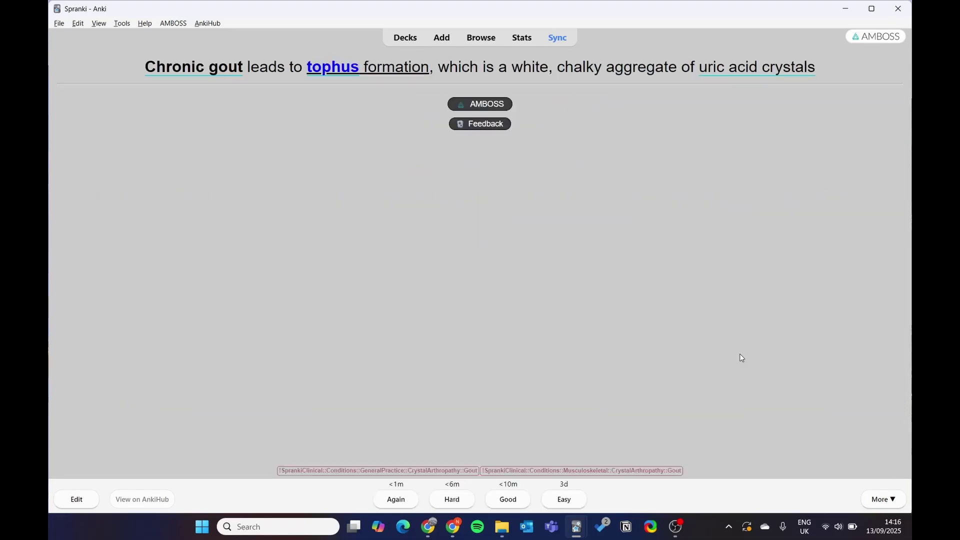
- Return to the deck list and start studying the Rotator Cuff Disease deck
key(d)
scroll(642, 268, down, 10)
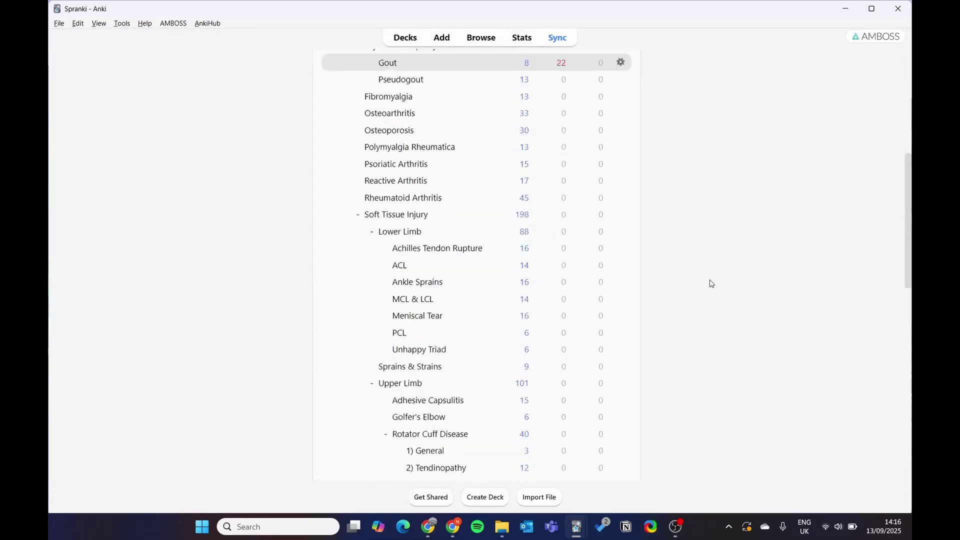
click(429, 242)
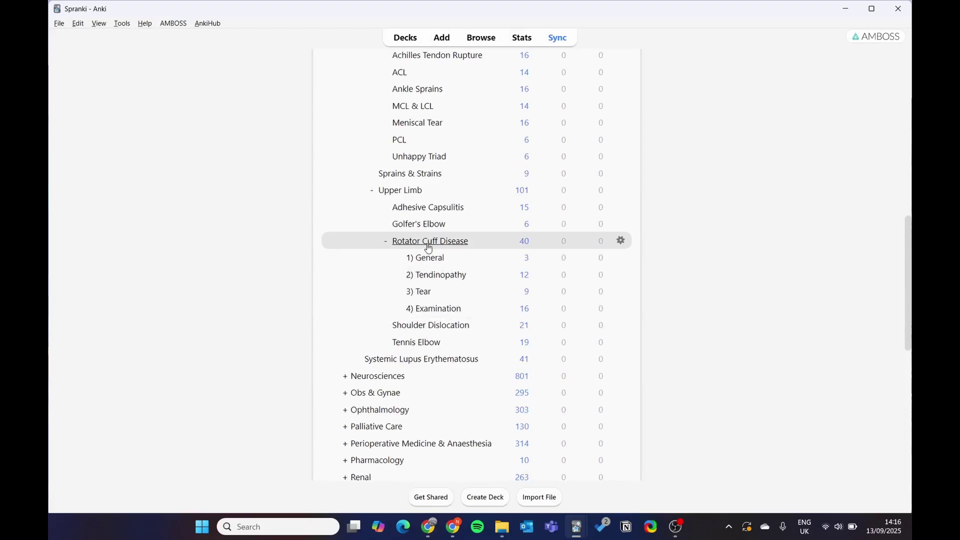
key(s)
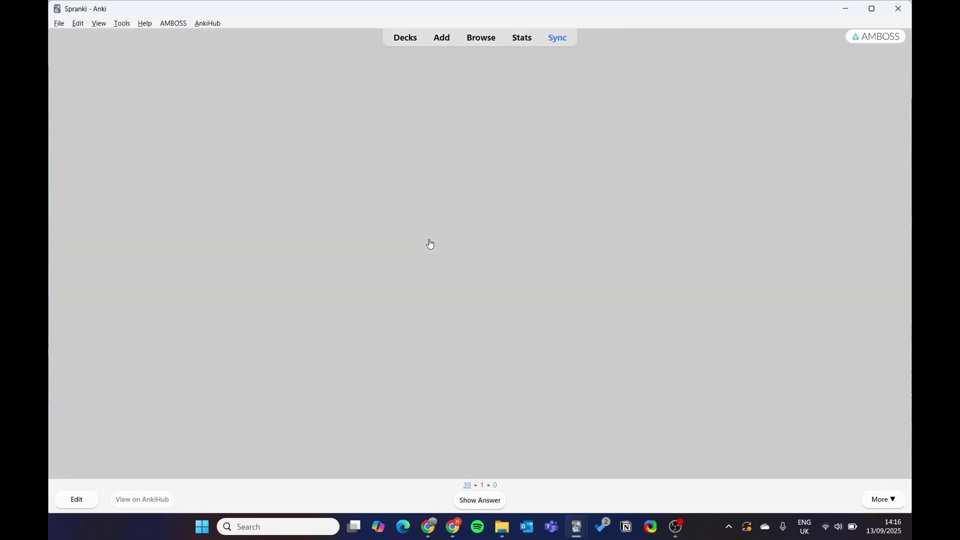
- Reveal and grade the Supraspinatus tendon card, then undo that answer with Ctrl+Z
key(space)
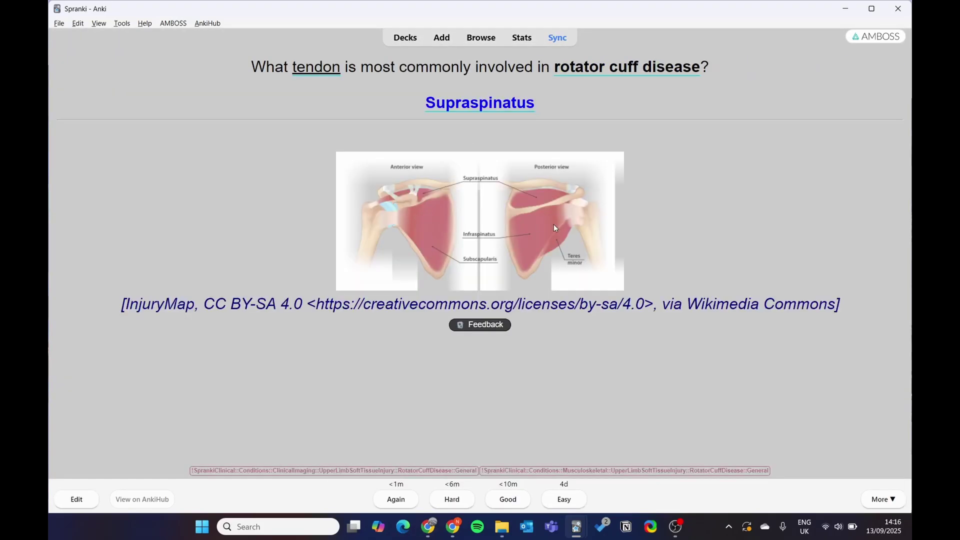
key(space)
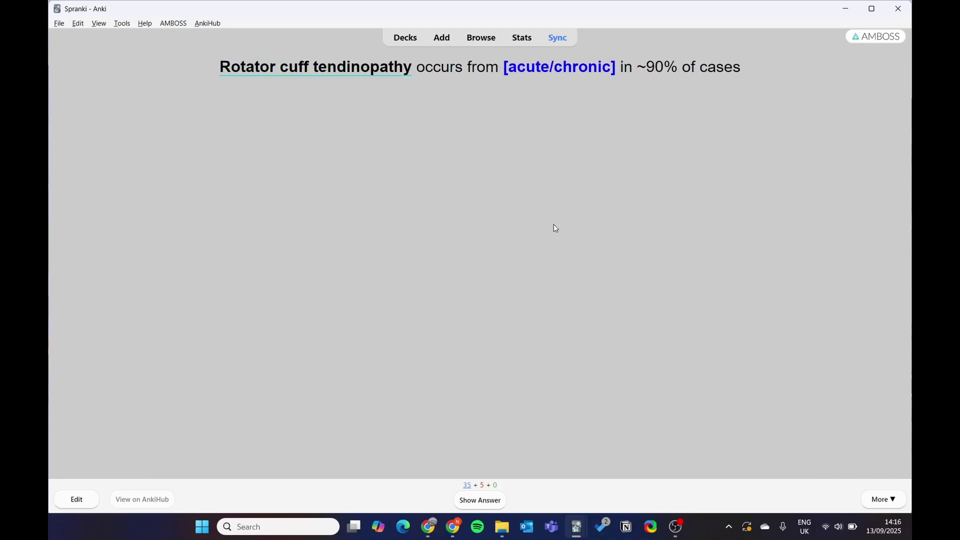
key(ctrl+z)
scroll(553, 224, down, 5)
scroll(499, 287, up, 2)
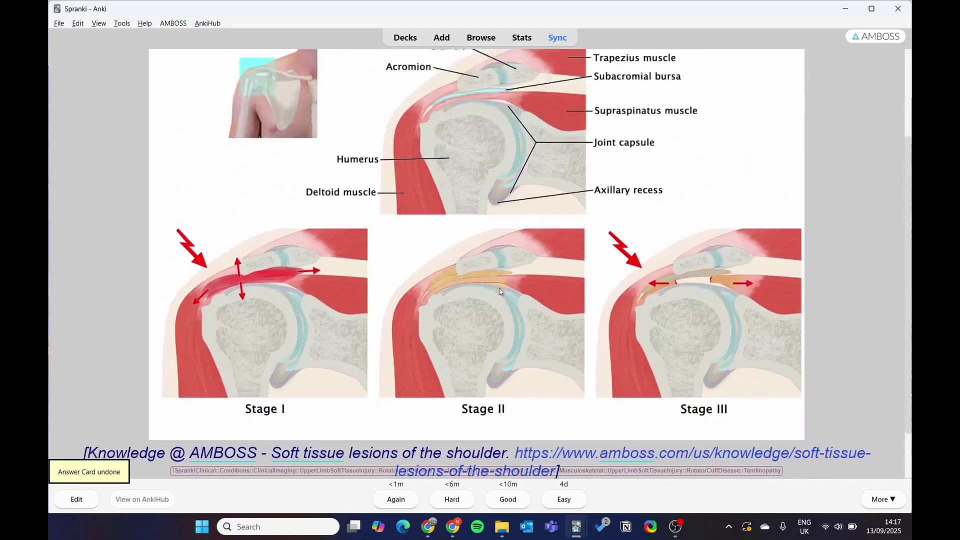
scroll(499, 287, up, 3)
scroll(502, 265, down, 4)
scroll(505, 243, up, 4)
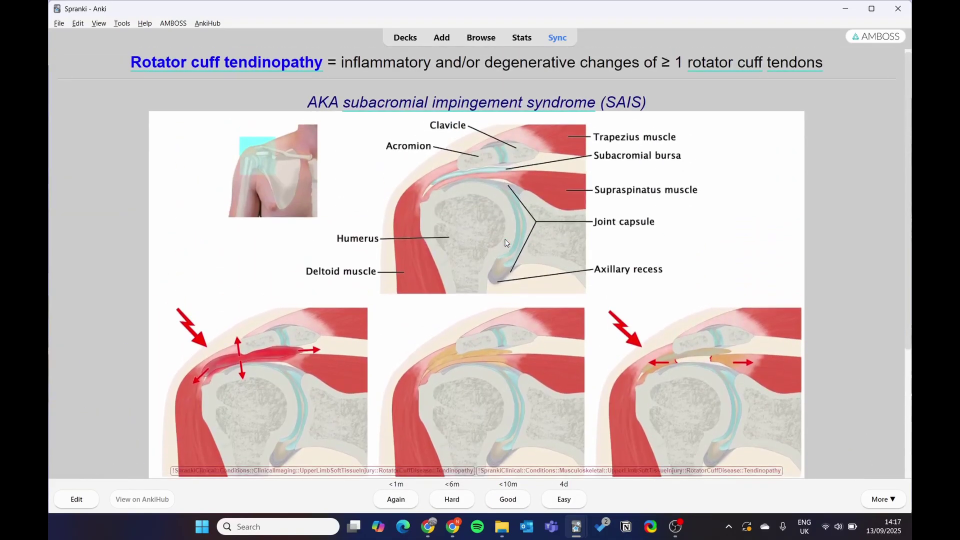